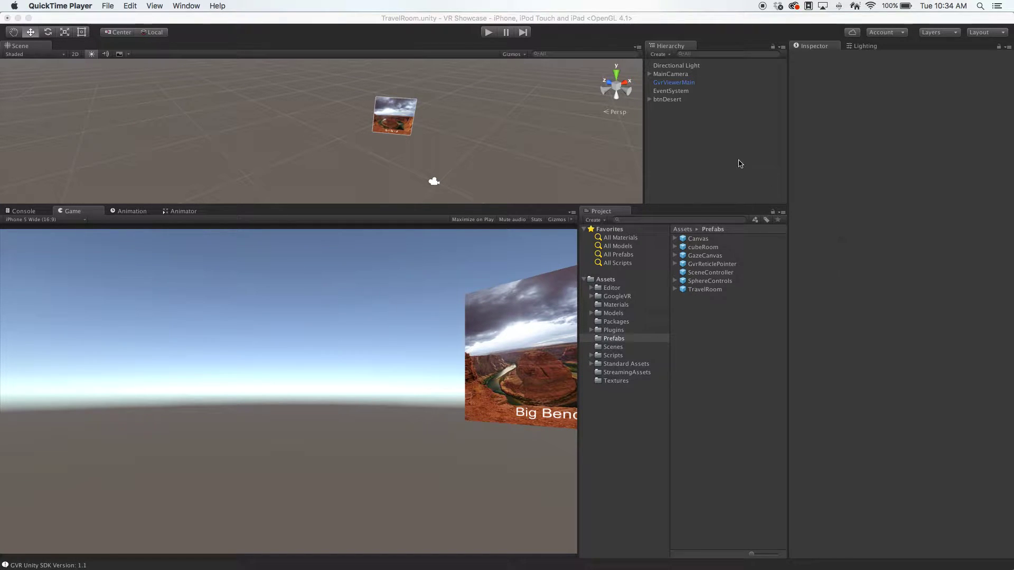
Run the scene in play mode and look around, gazing at and away from the Big Bend panel
click(494, 34)
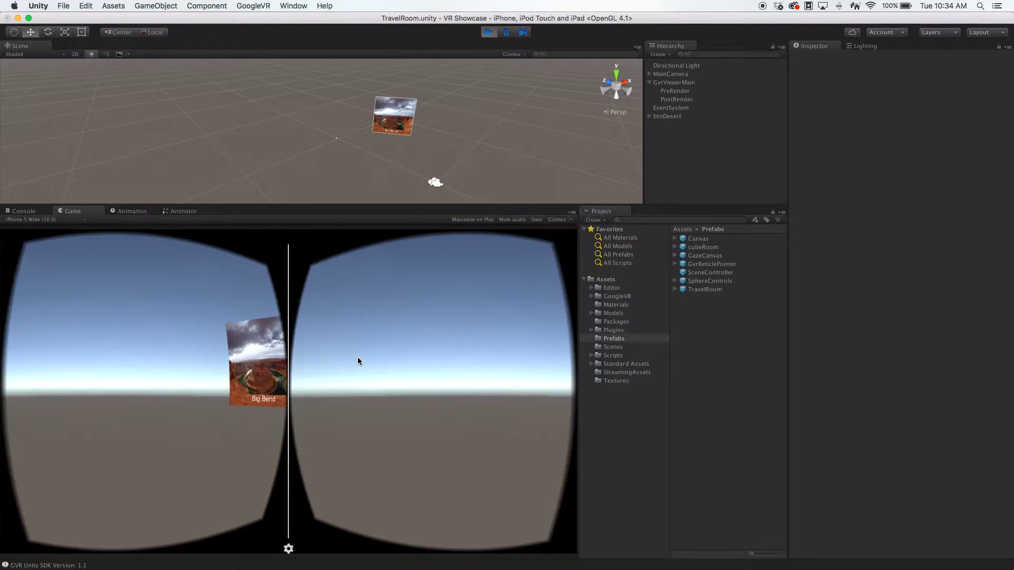
key(alt)
key(alt)
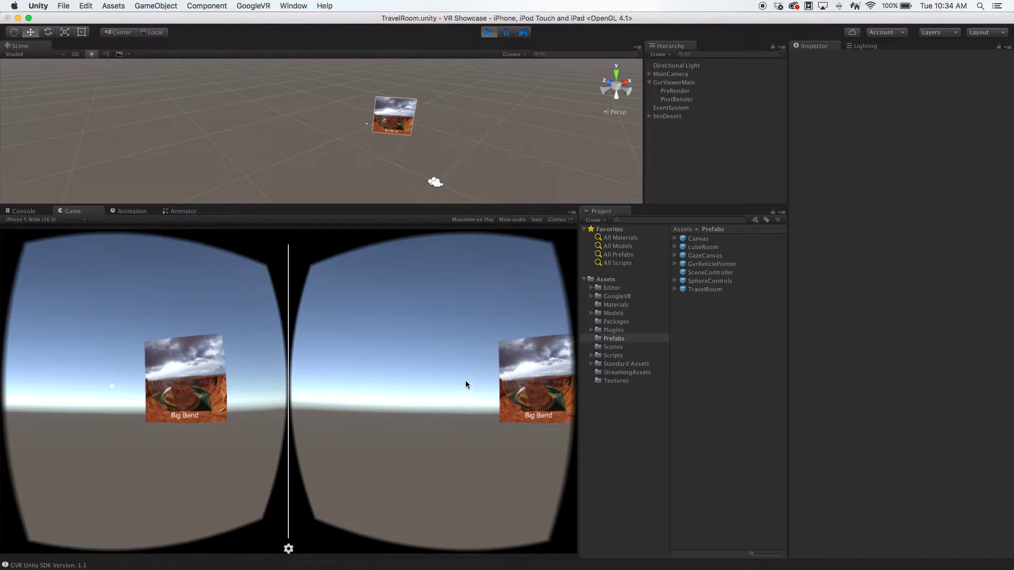
key(alt)
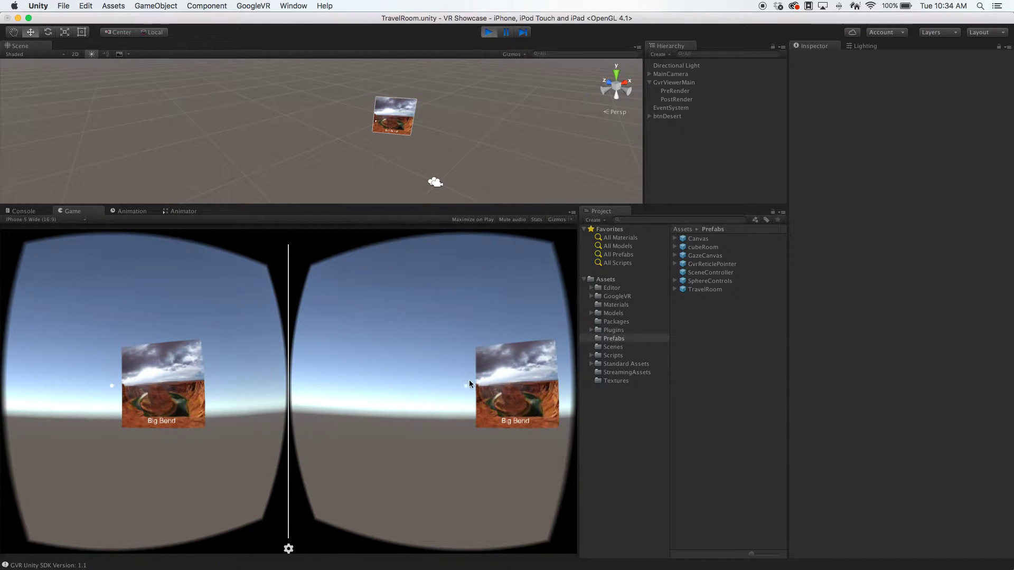
key(alt)
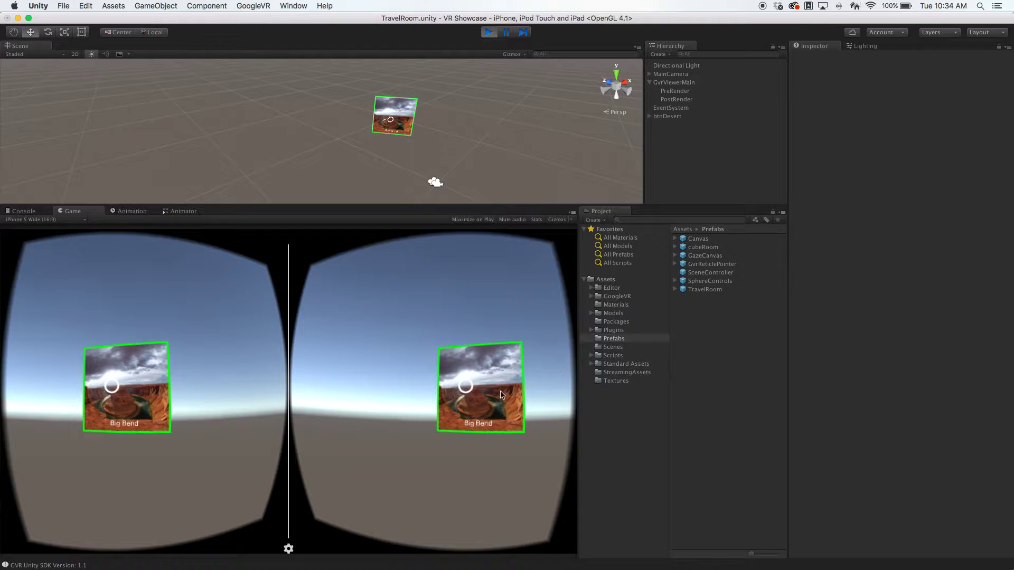
key(alt)
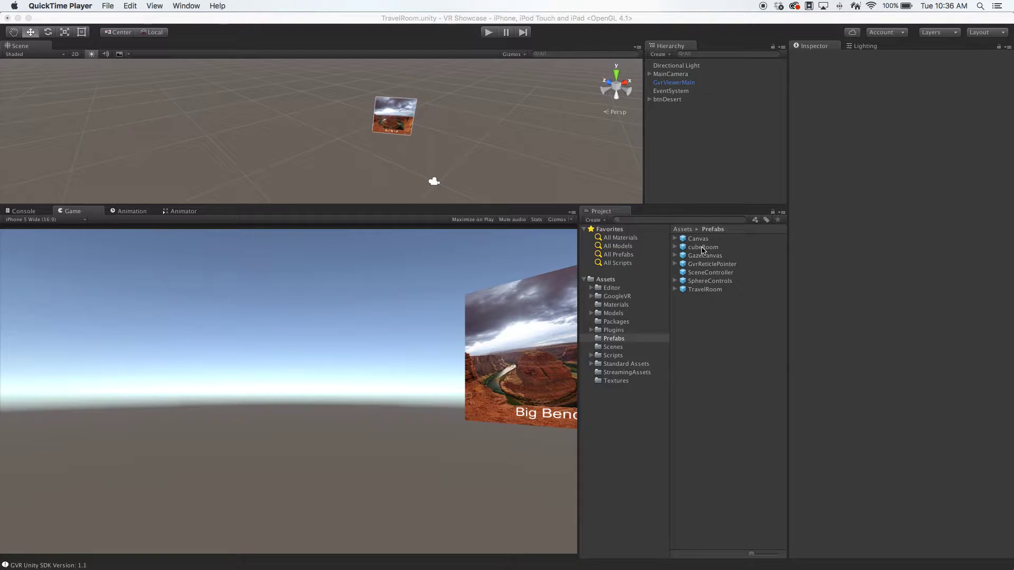
Add cubeRoom from GoogleVR/Demos/Environment and scale it to 3 on X, Y and Z
alt+click(591, 296)
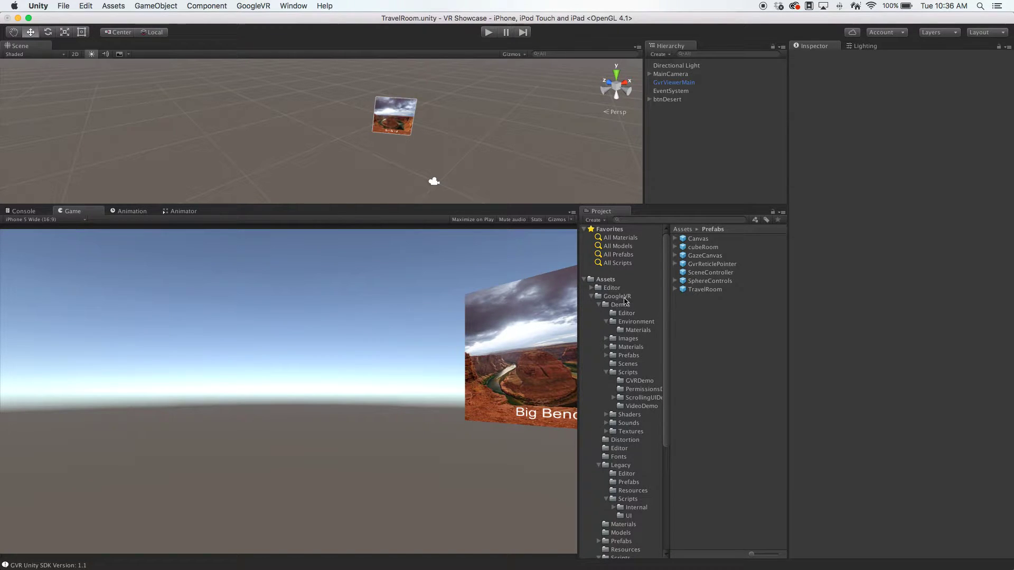
click(633, 323)
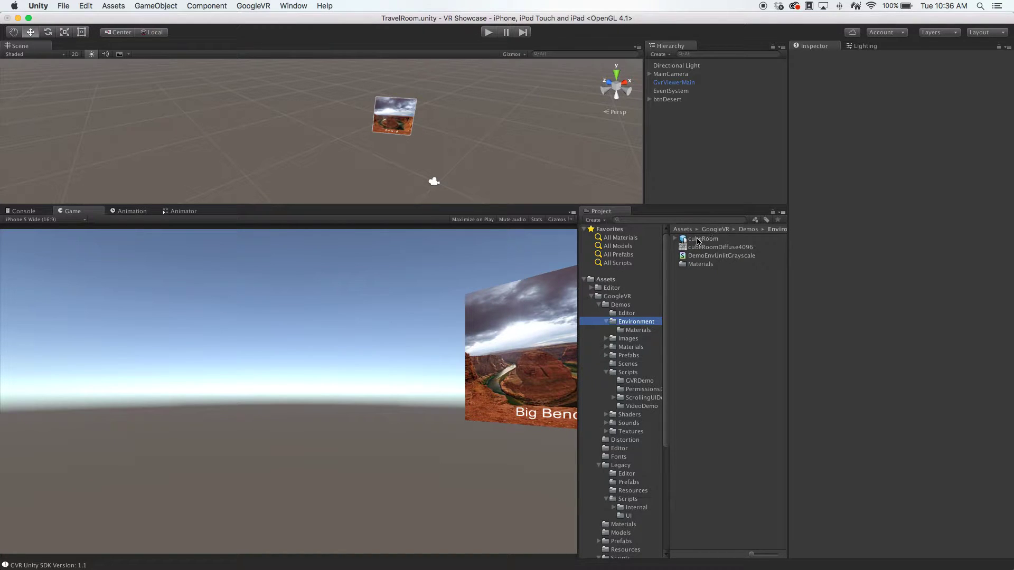
drag(700, 242, 690, 156)
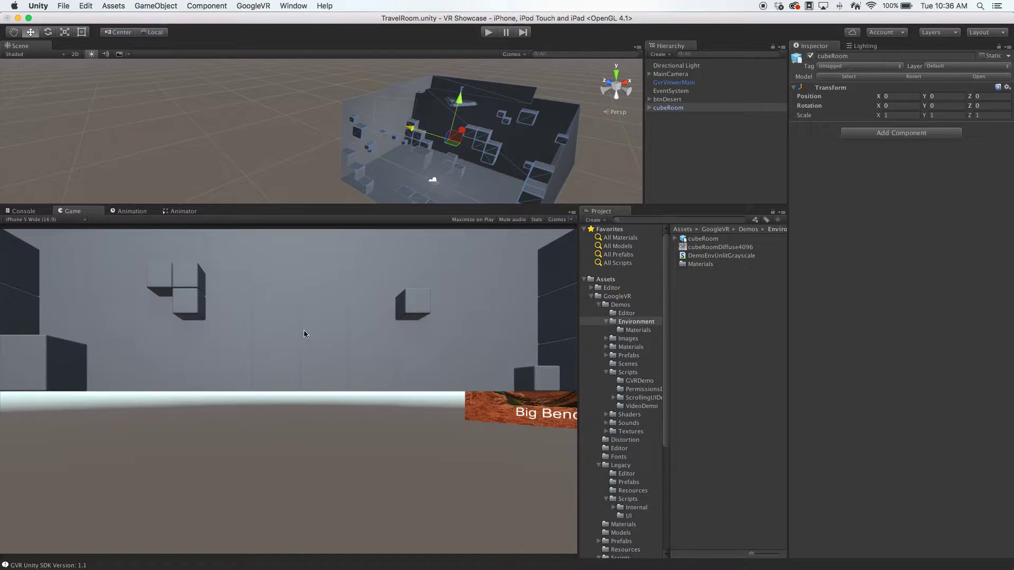
click(894, 114)
text(3)
key(Tab)
text(3)
key(Tab)
text(3)
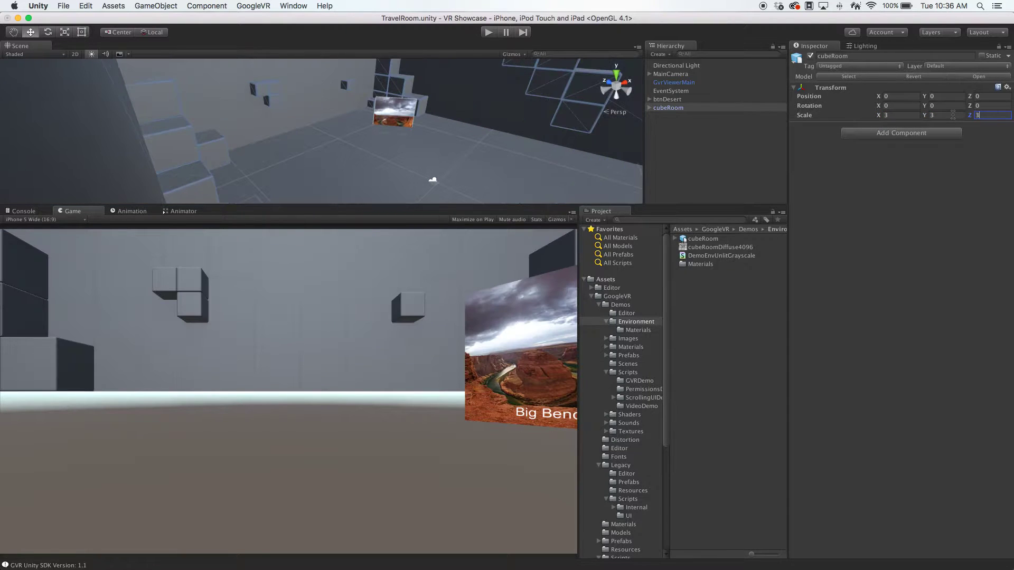
Lower the cubeRoom to Y -8.36 around the Big Bend panel
scroll(491, 109, down, 5)
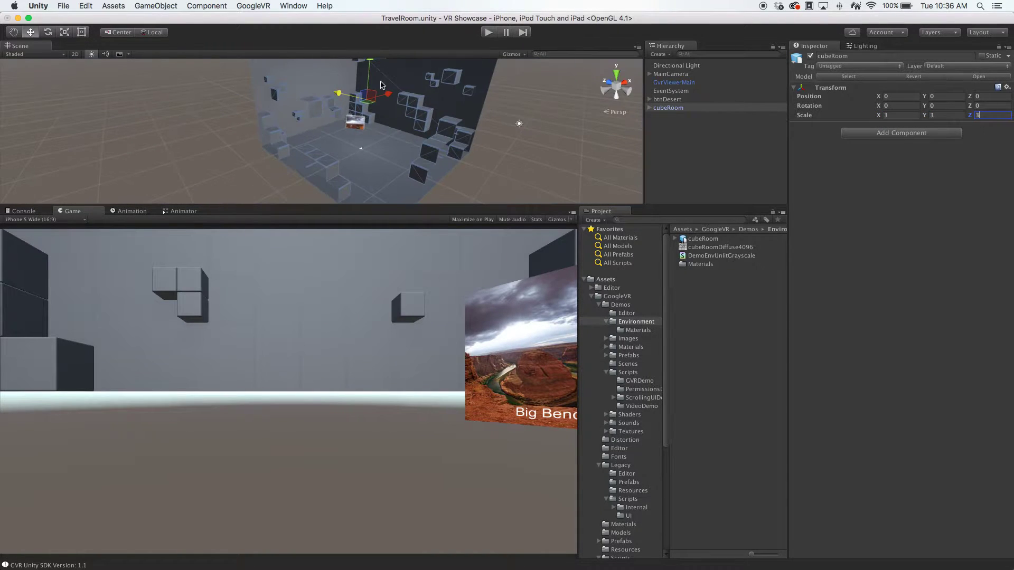
drag(368, 66, 459, 81)
drag(308, 70, 308, 80)
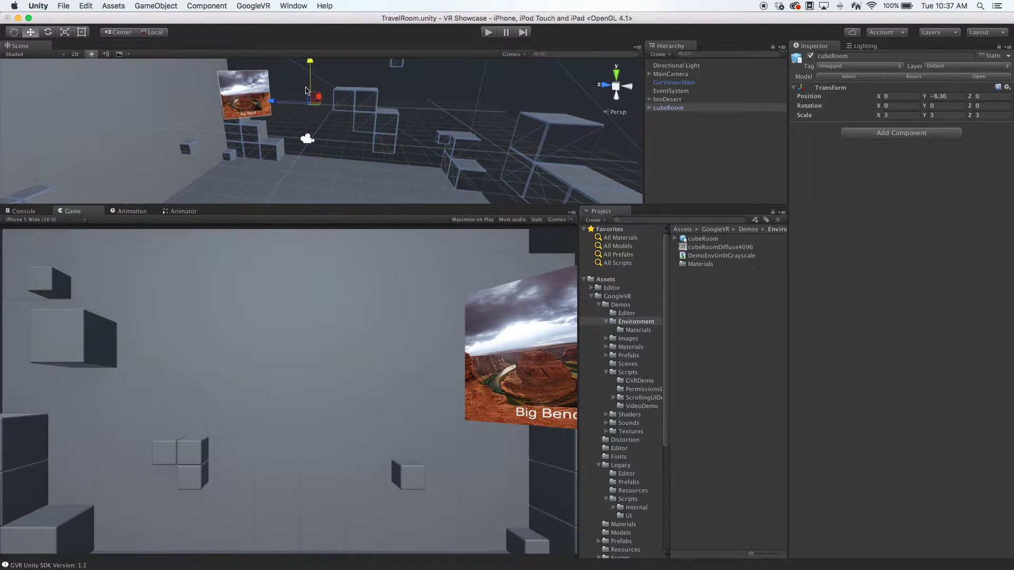
Play the scene and look around the enlarged cube room, ending on Big Bend
click(483, 34)
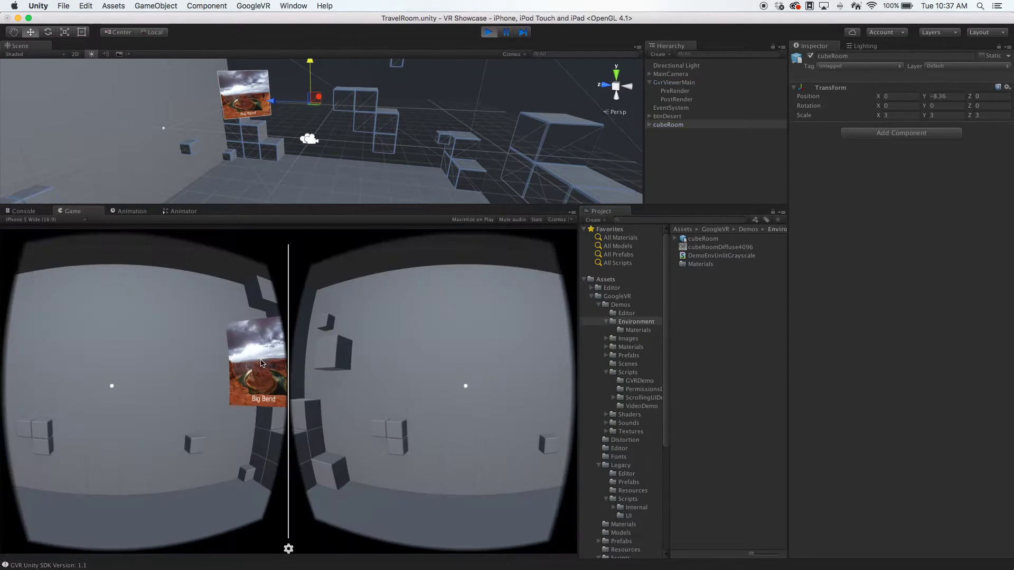
key(alt)
key(alt)
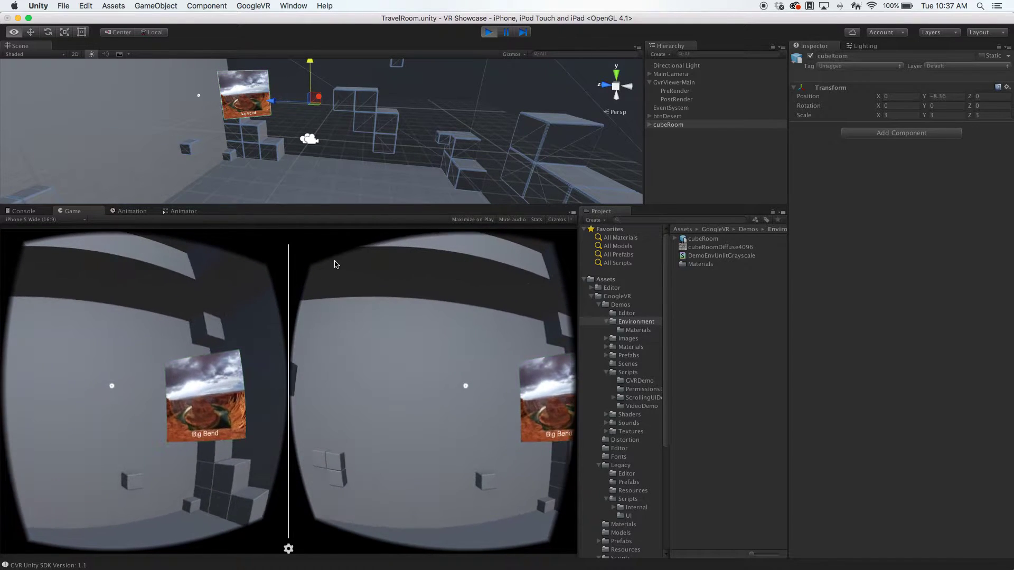
key(alt)
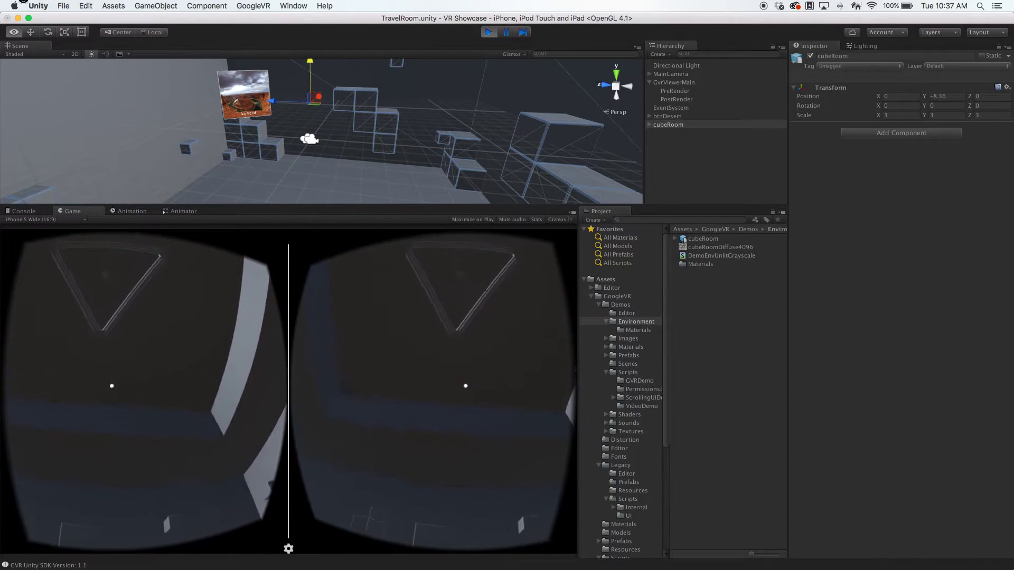
key(alt)
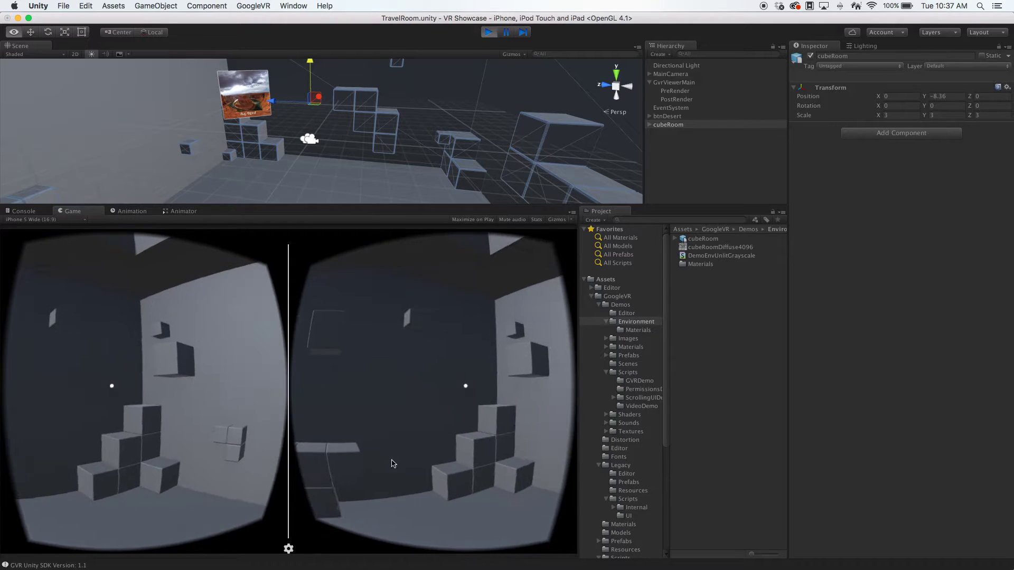
key(alt)
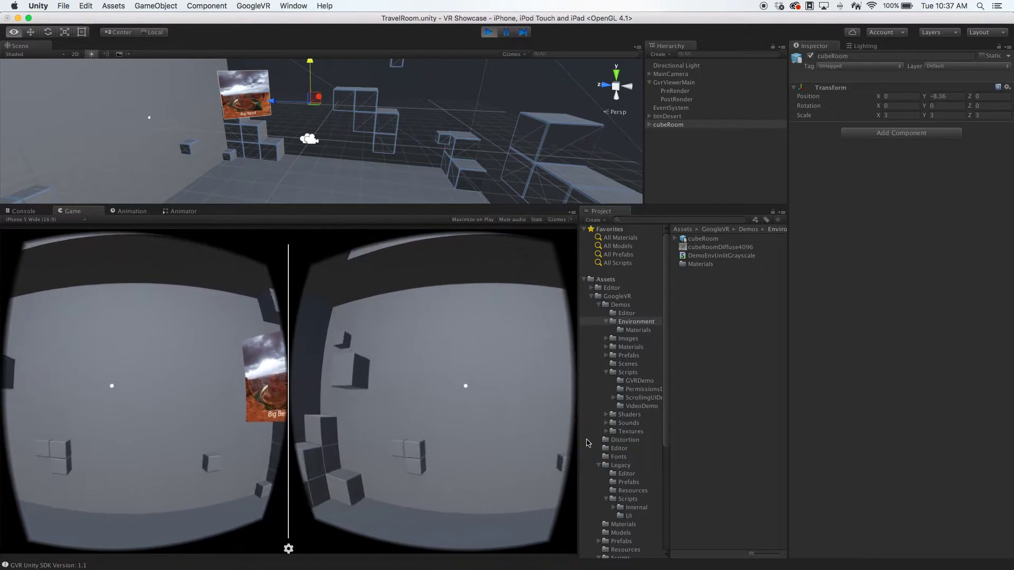
key(alt)
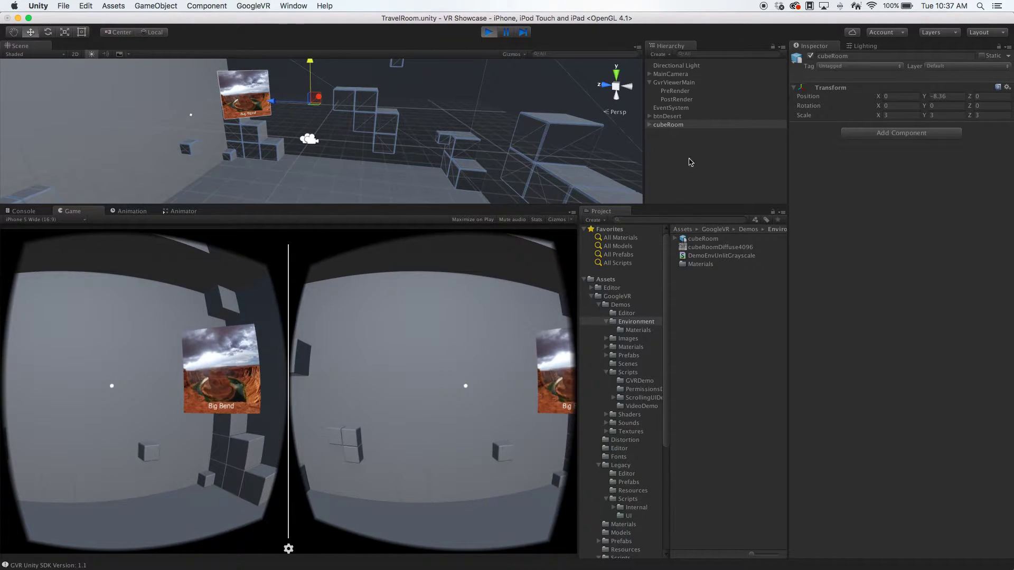
Try Soft Shadows on the Directional Light, then set it back to No Shadows
click(680, 66)
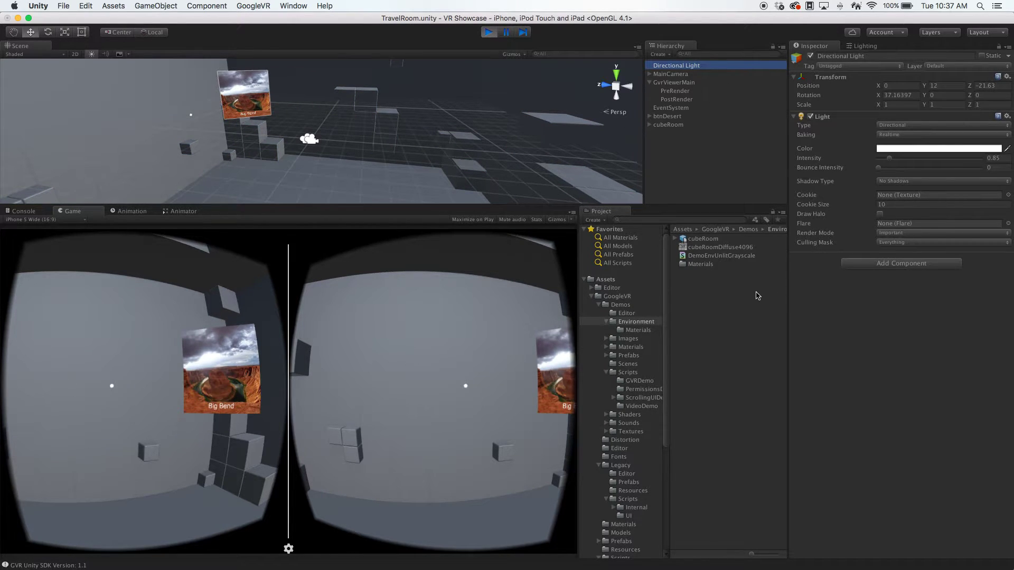
click(887, 180)
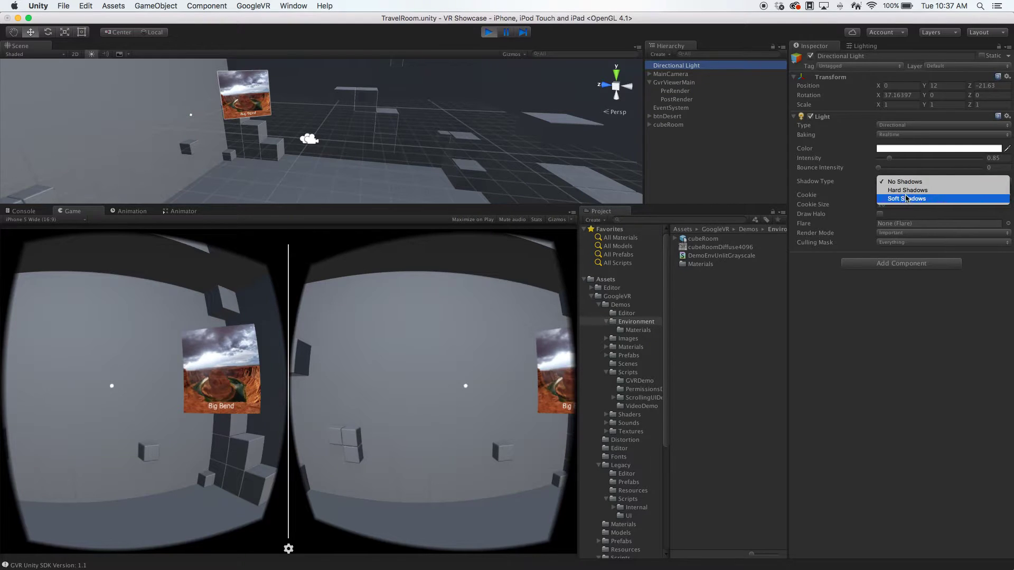
click(908, 201)
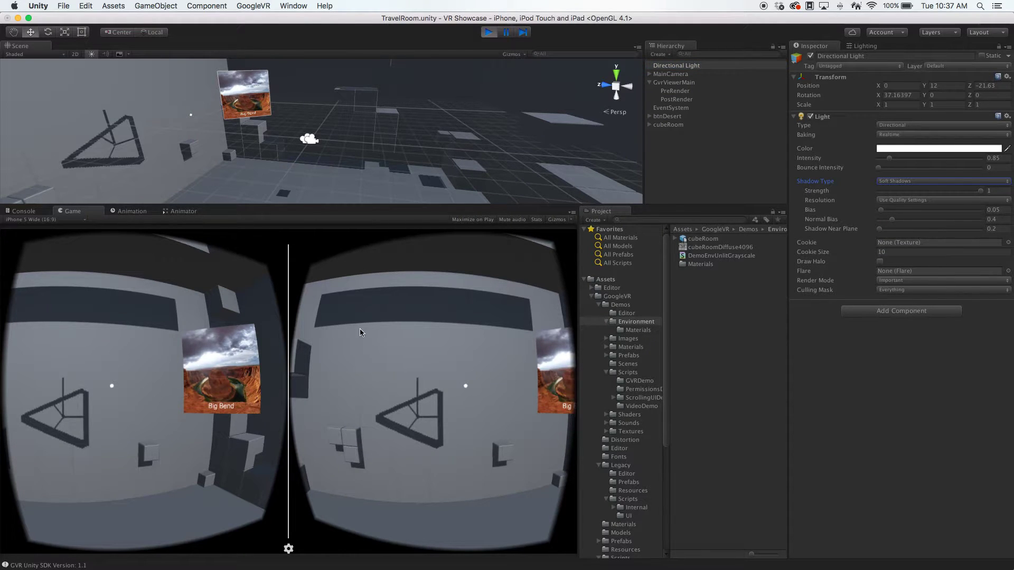
click(902, 181)
click(897, 165)
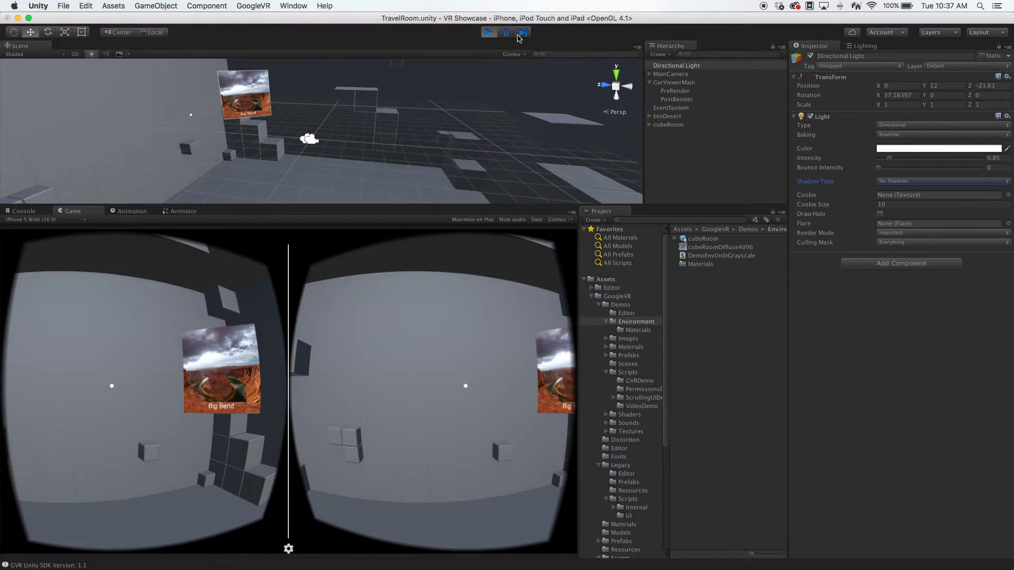
Gaze at Big Bend once more, then enlarge and orbit the Scene view
key(alt)
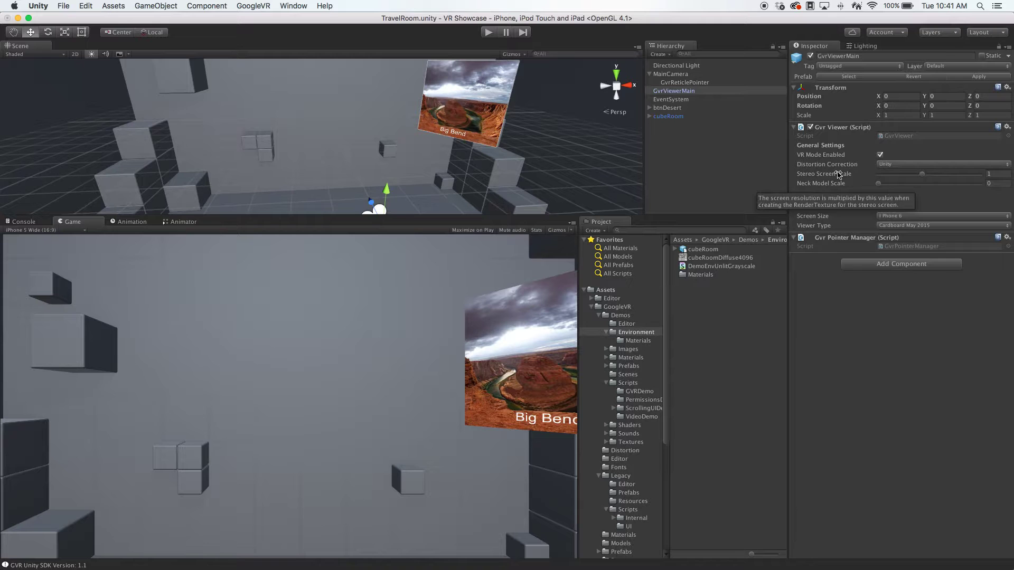
drag(444, 216, 444, 259)
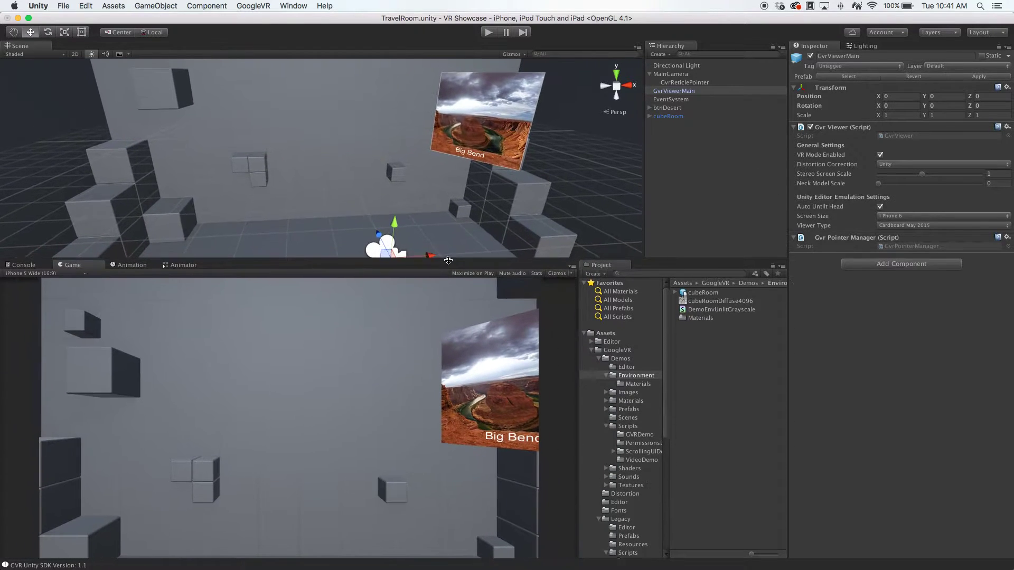
alt+drag(475, 158, 557, 174)
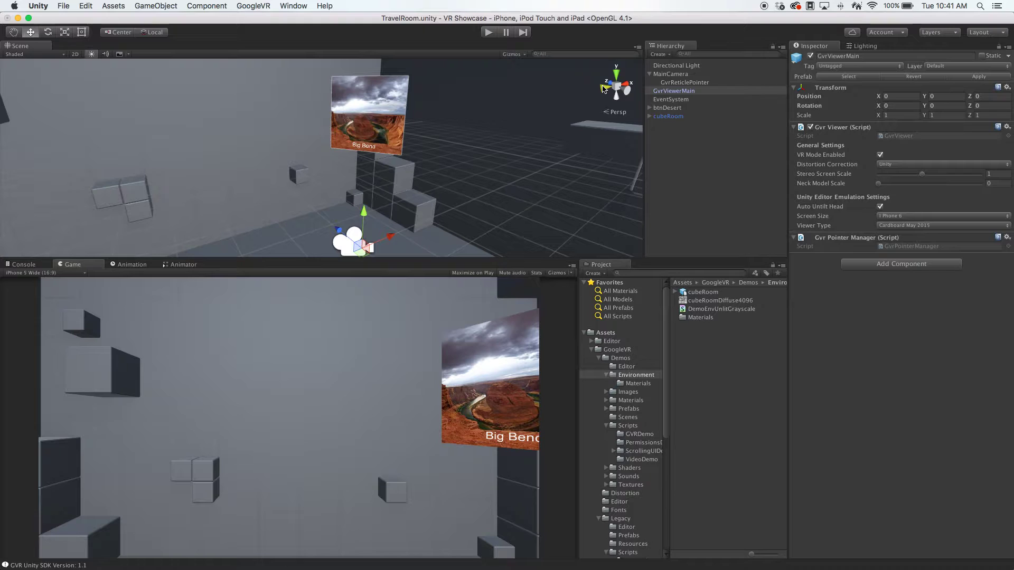
Collapse and inspect MainCamera, then show GvrViewerMain's settings in the Inspector
click(649, 74)
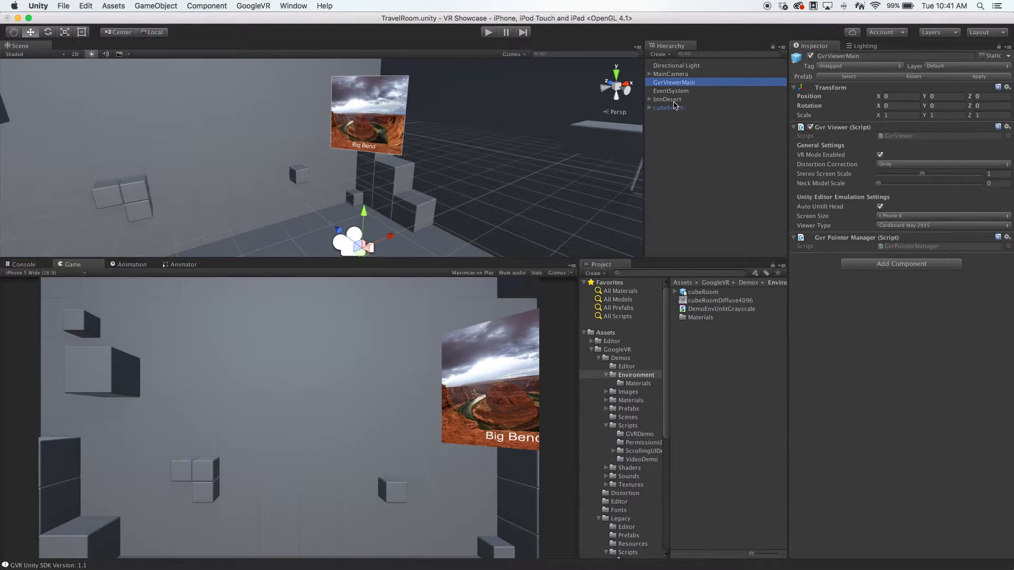
click(671, 74)
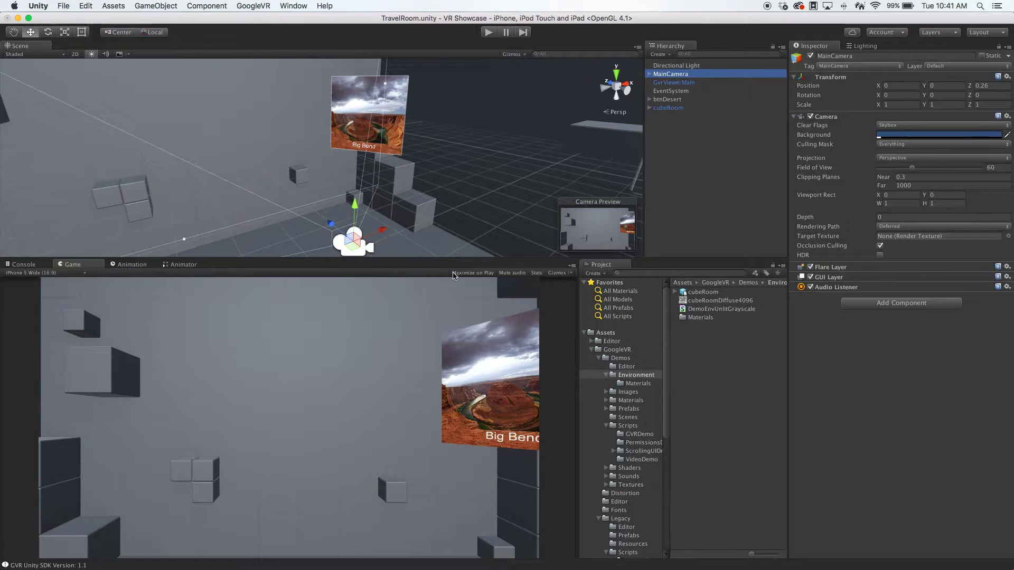
drag(464, 258, 466, 220)
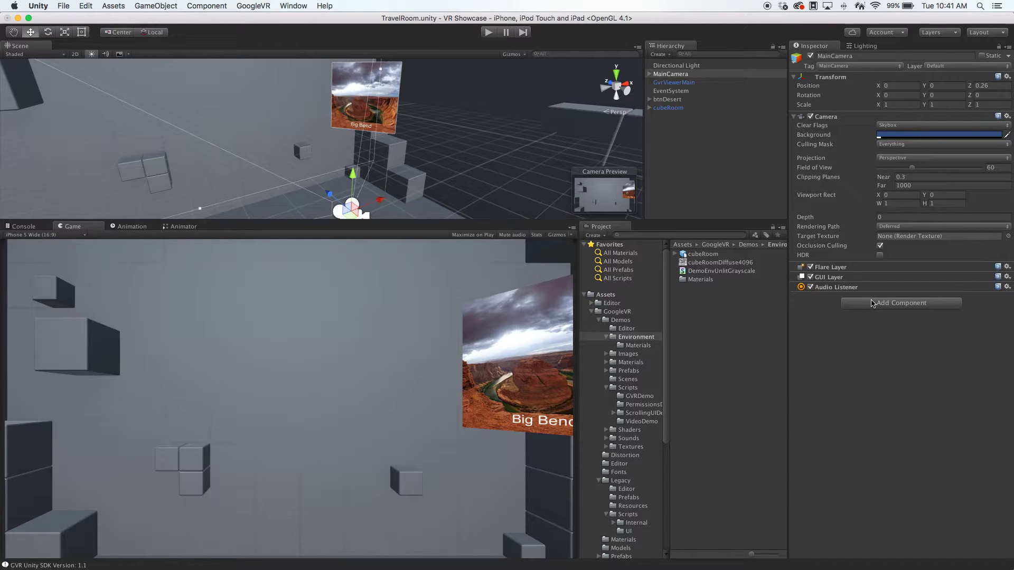
click(667, 84)
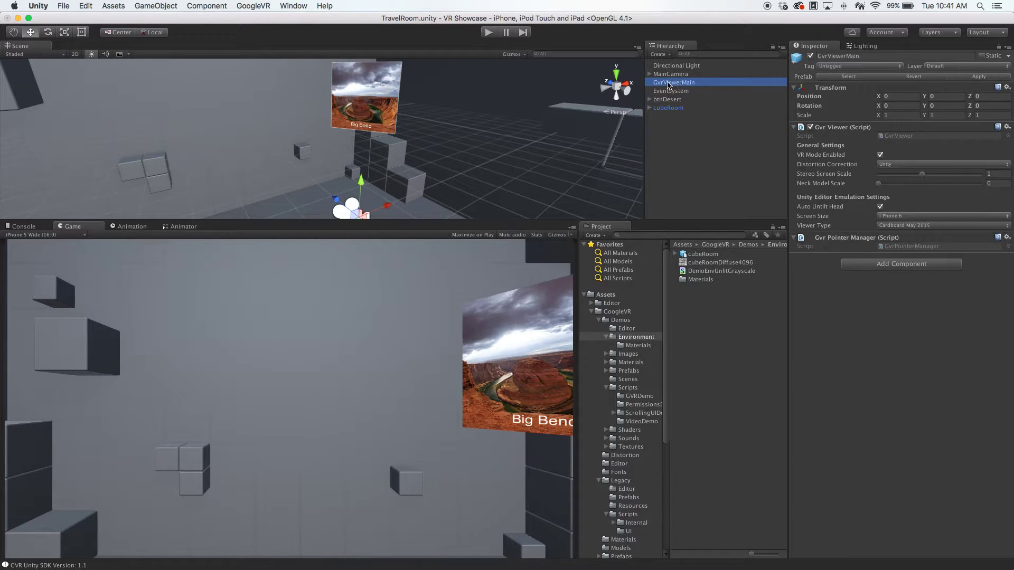
Create an empty child under GvrViewerMain named GvrPreRender
right_click(669, 83)
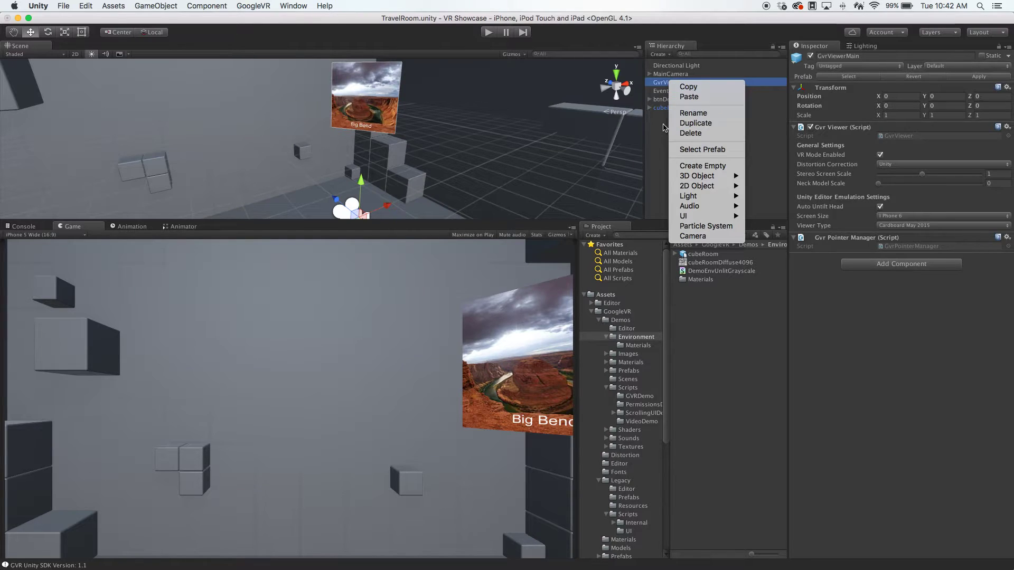
click(664, 128)
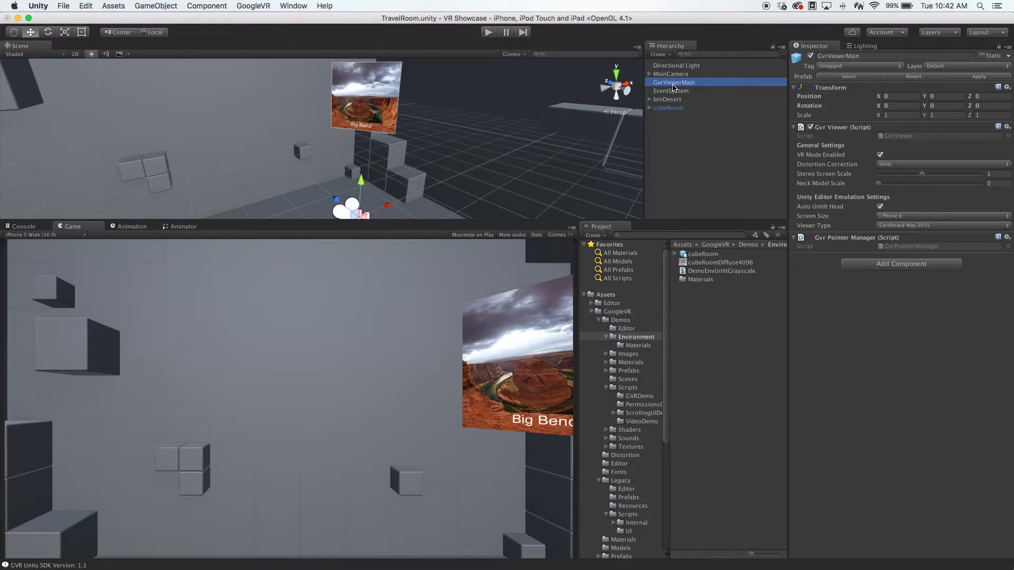
right_click(674, 86)
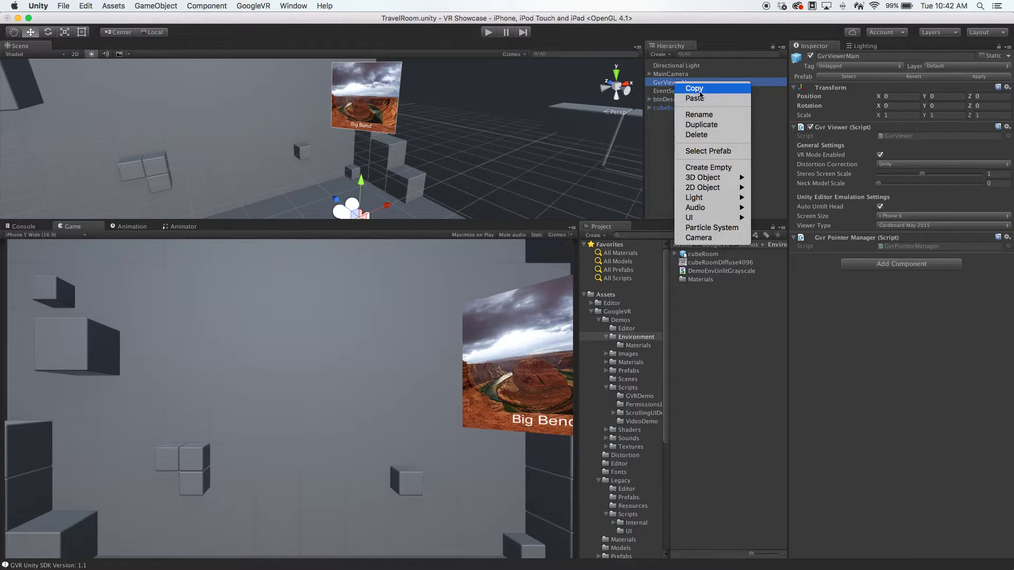
click(715, 169)
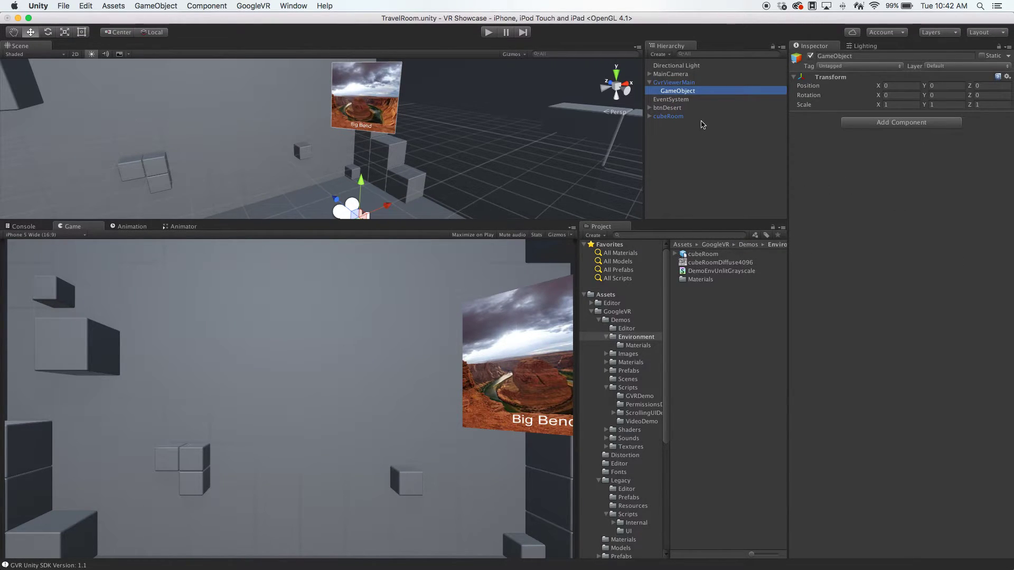
key(Return)
text(Gvr)
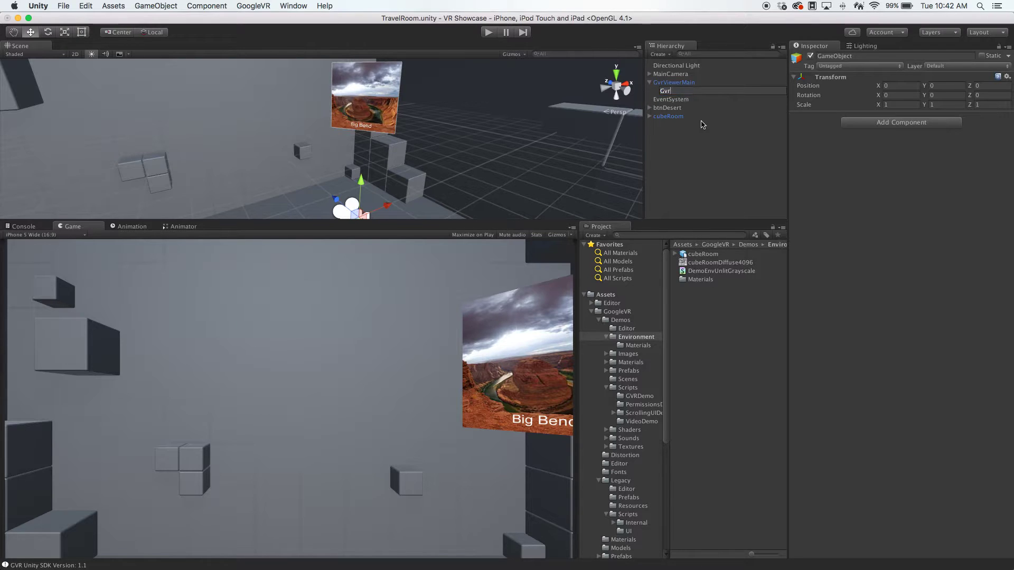
text(PreRender)
key(Return)
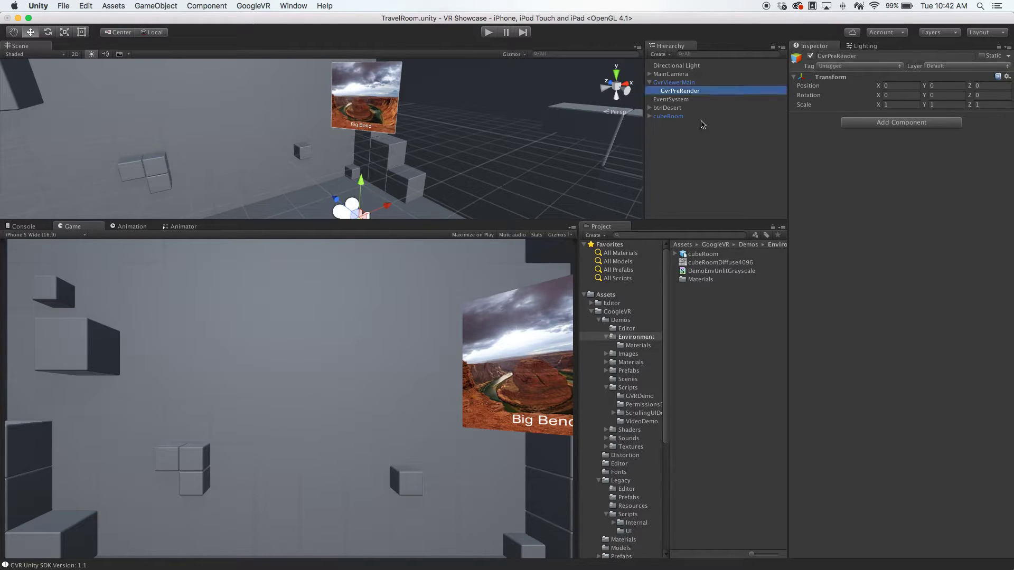
Create a second empty child named GvrPostRender, then select GvrPreRender
right_click(678, 85)
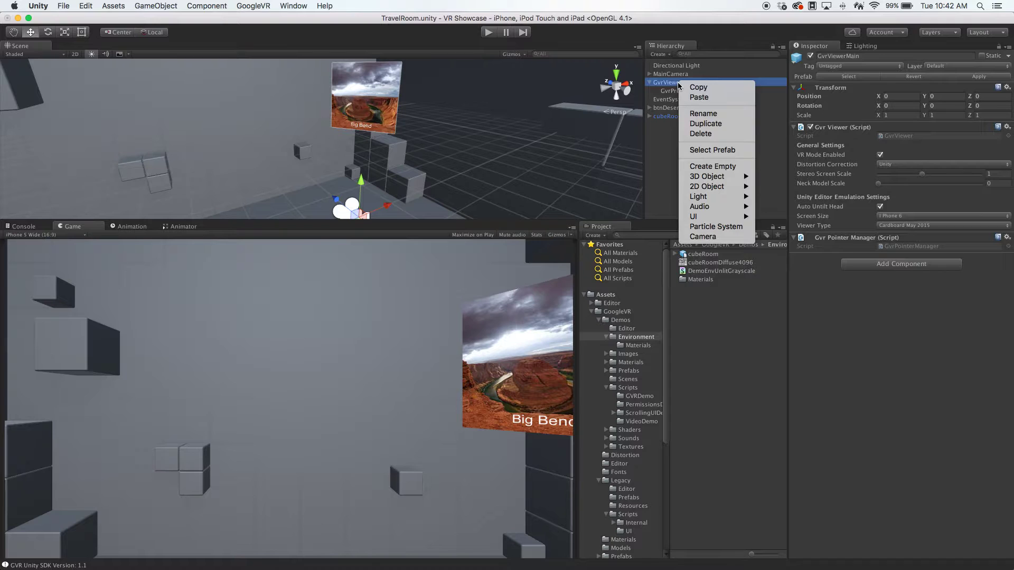
click(717, 168)
key(Return)
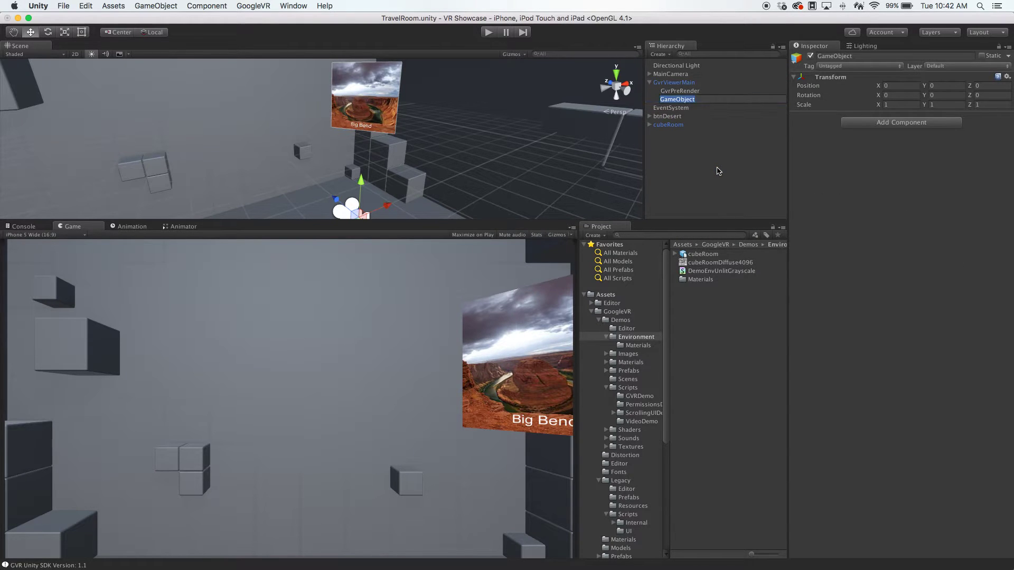
text(GvrPostRender)
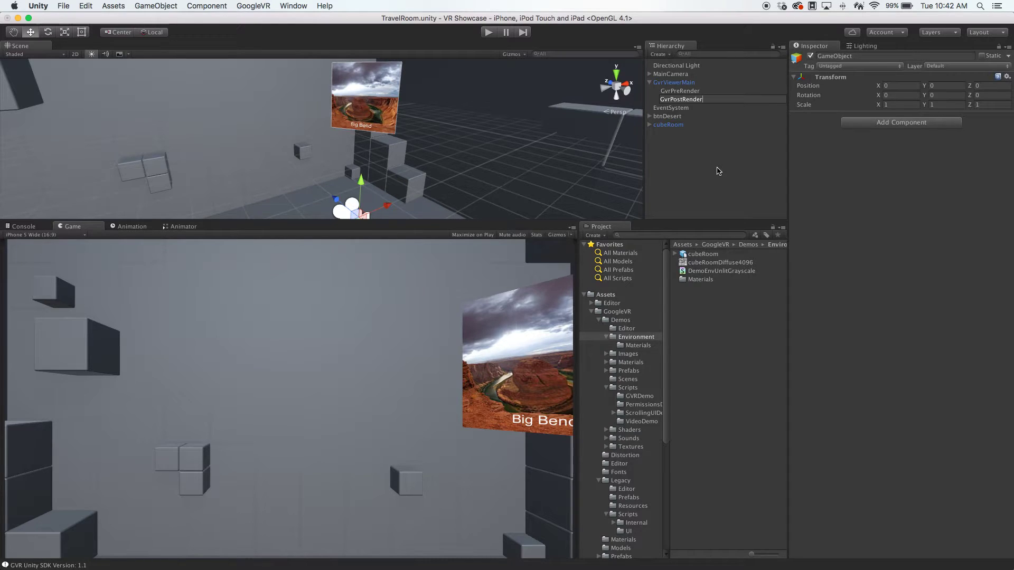
key(Return)
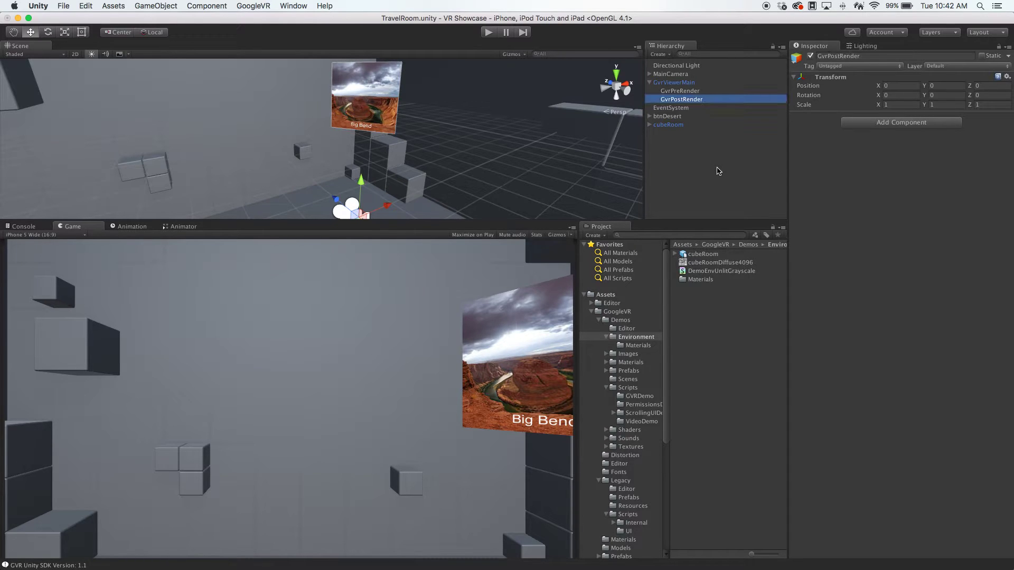
key(Up)
key(Up)
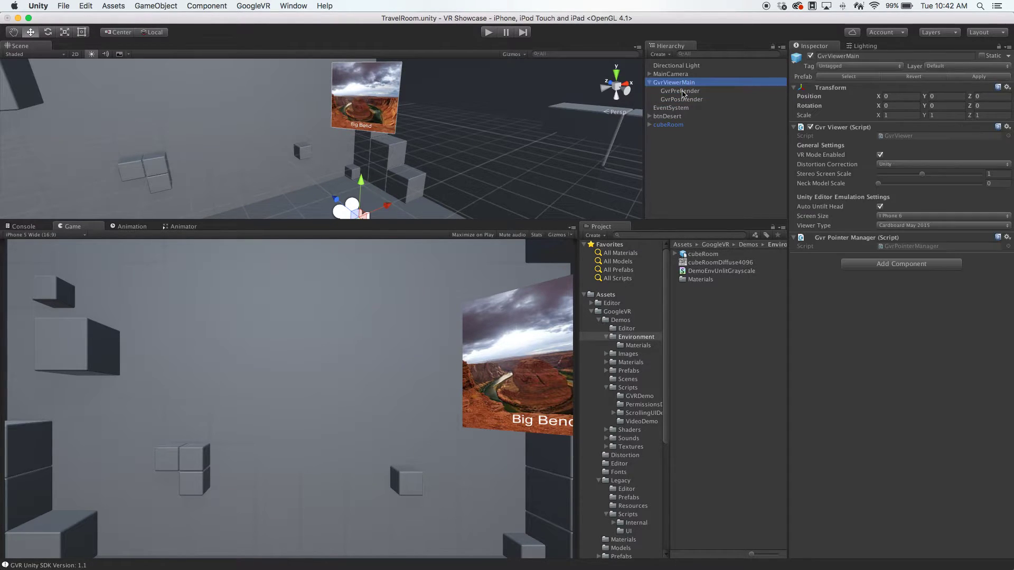
click(679, 91)
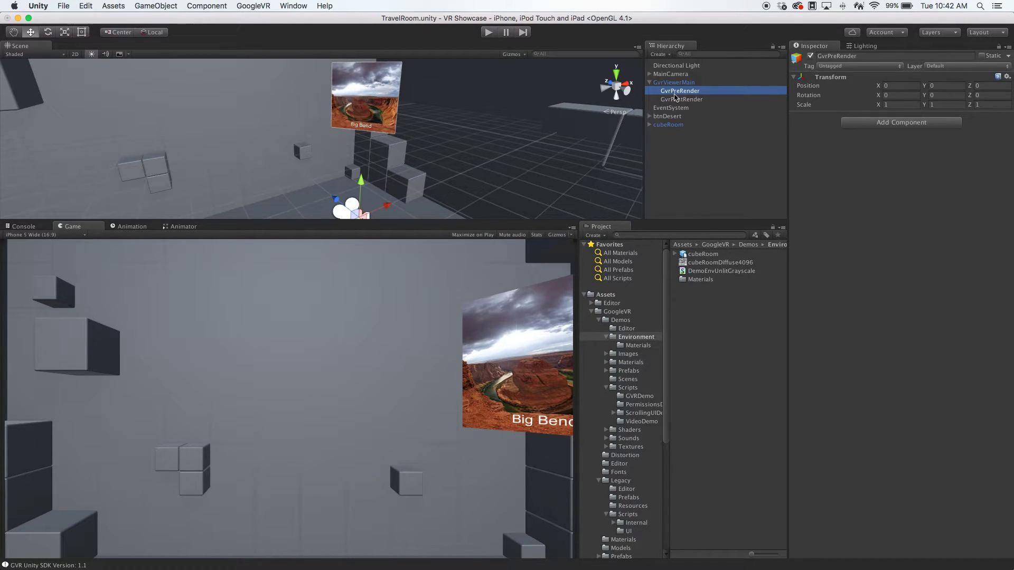
Add the GoogleVR GvrPreRender component to the GvrPreRender object
click(206, 5)
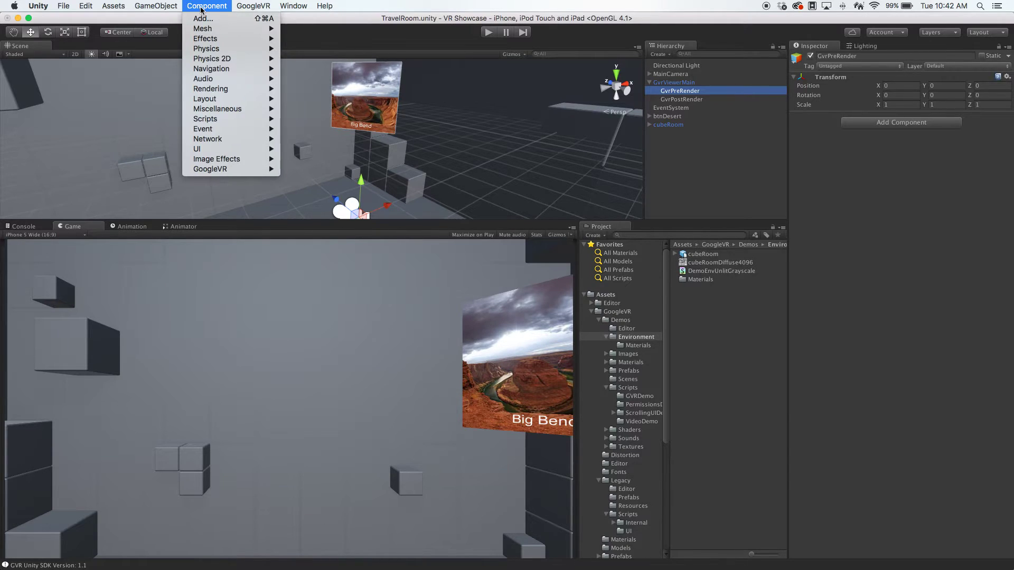
mouse_move(251, 175)
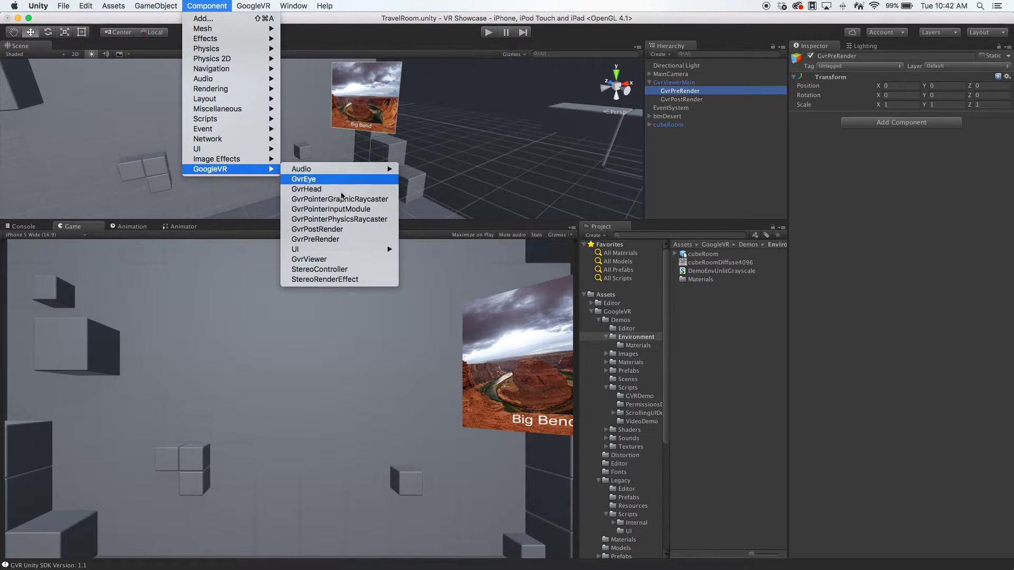
click(353, 240)
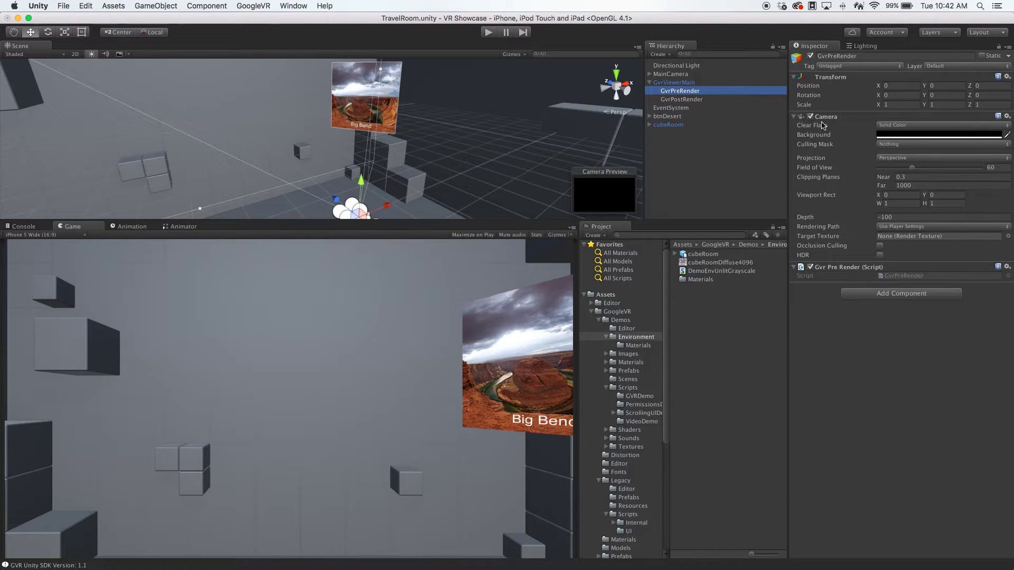
Add the GoogleVR GvrPostRender component to the GvrPostRender object
click(693, 100)
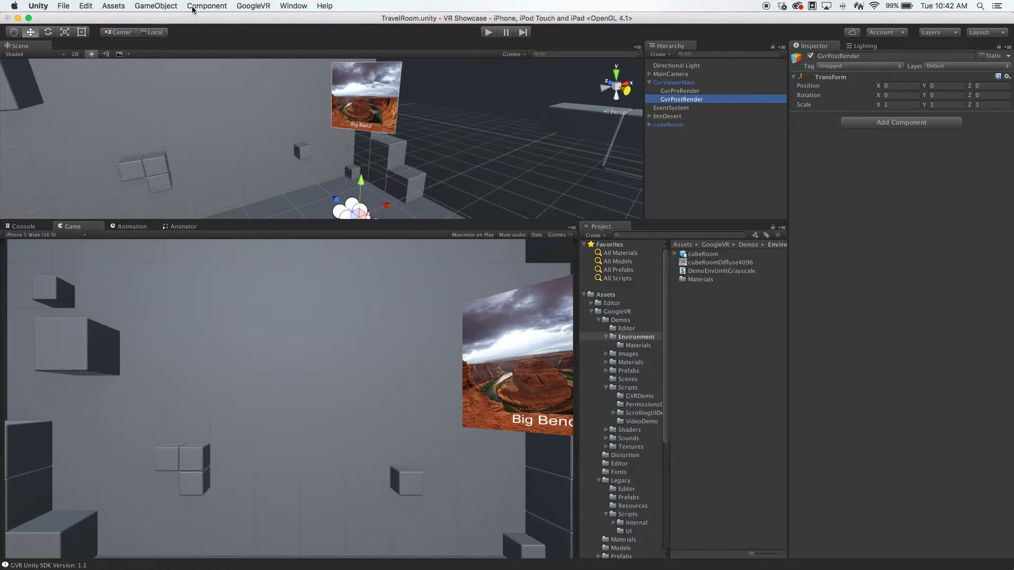
click(206, 6)
mouse_move(243, 169)
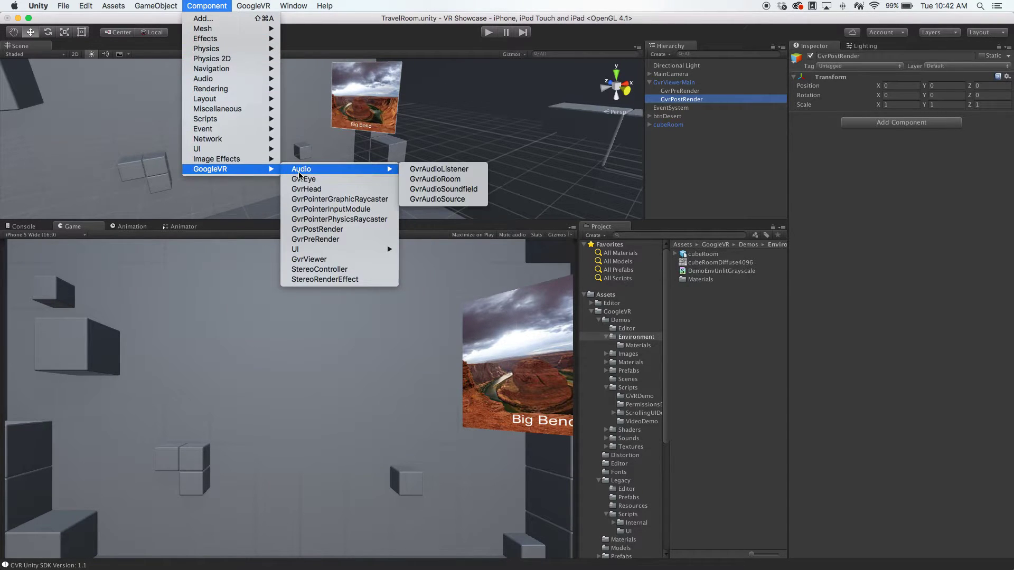
click(316, 229)
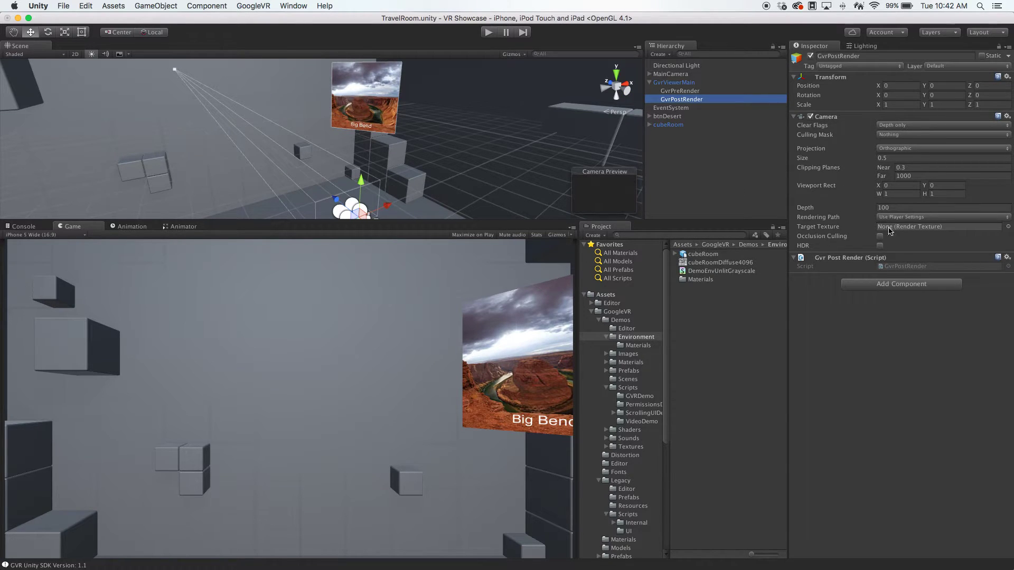
click(488, 33)
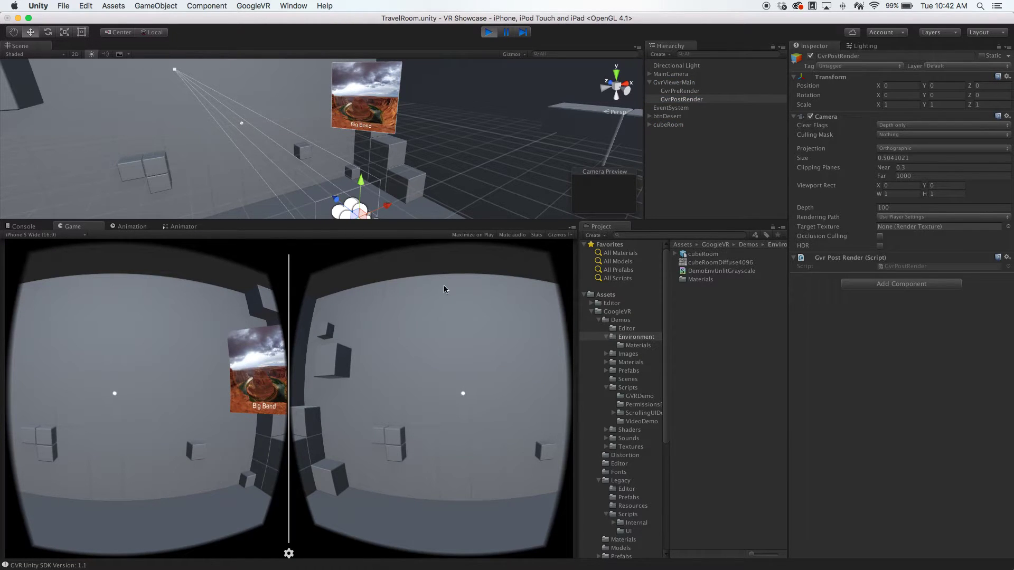
key(alt)
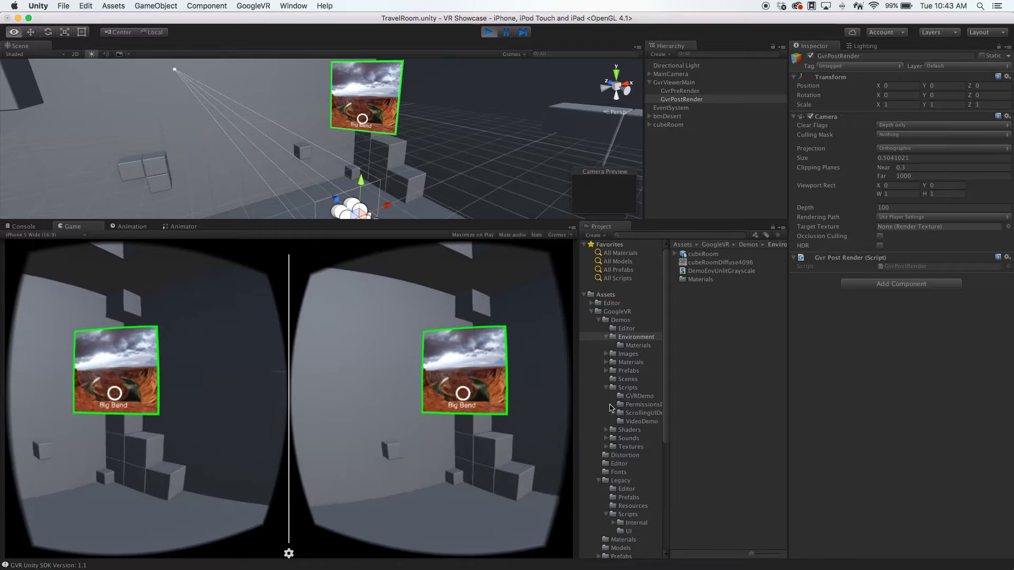
key(alt)
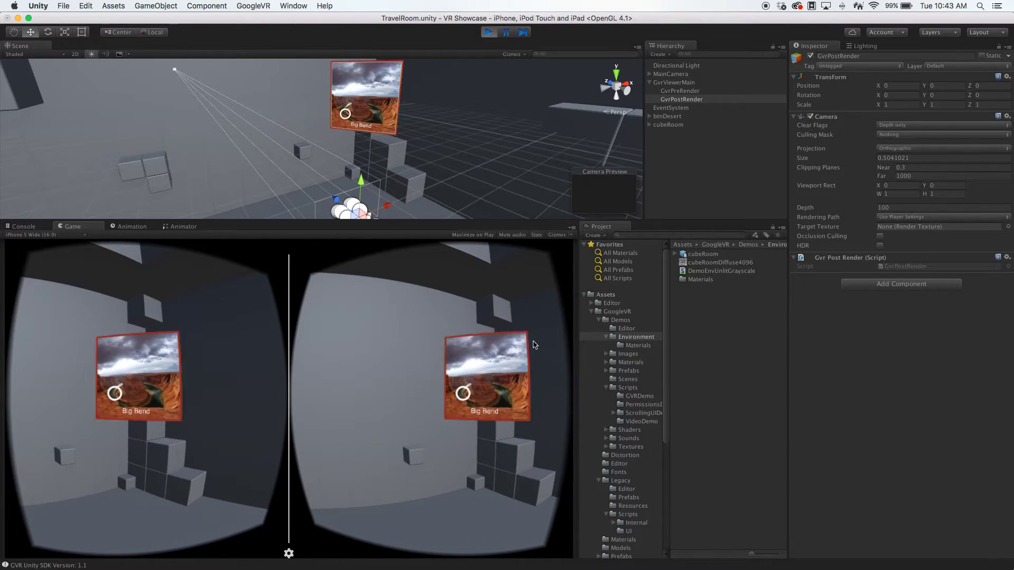
key(alt)
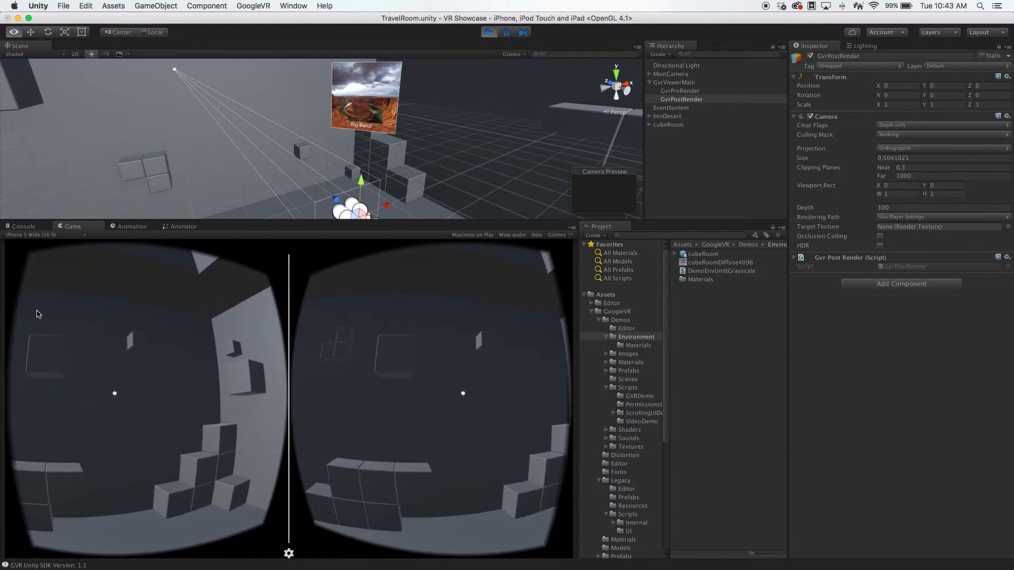
key(alt)
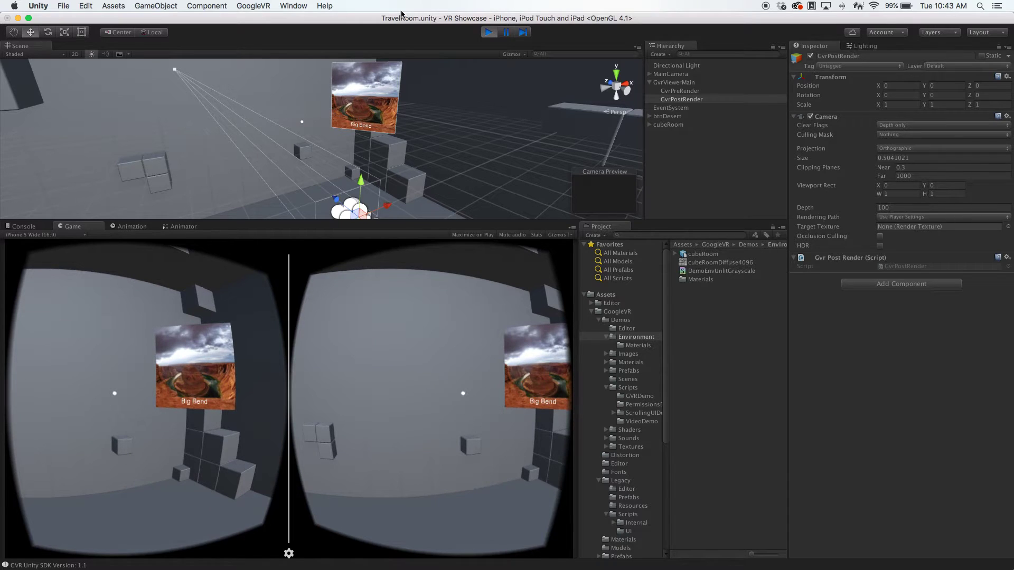
click(489, 33)
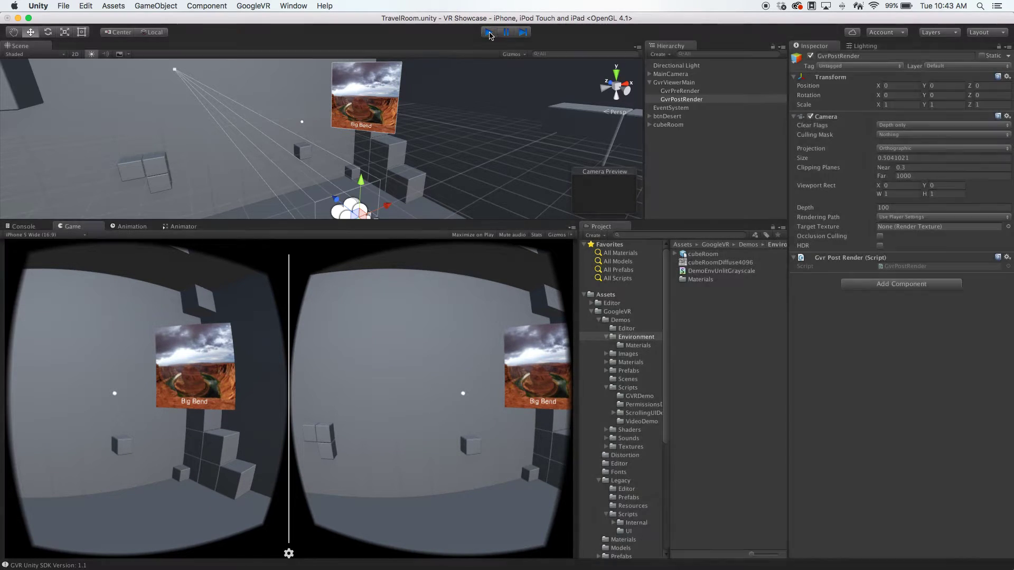
Locate and inspect the Bloom script in Standard Assets/Effects/ImageEffects
click(867, 285)
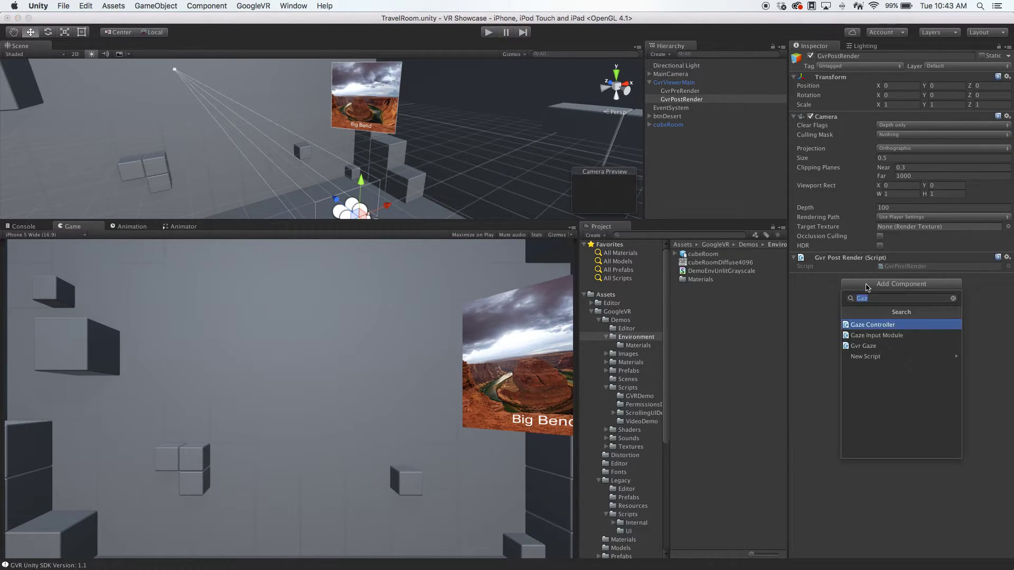
key(BackSpace)
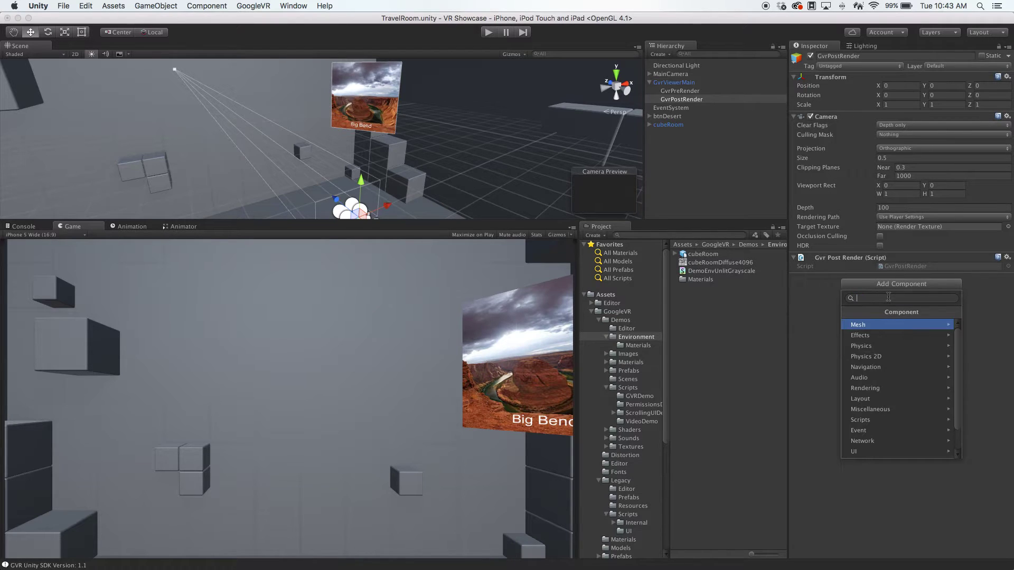
click(799, 312)
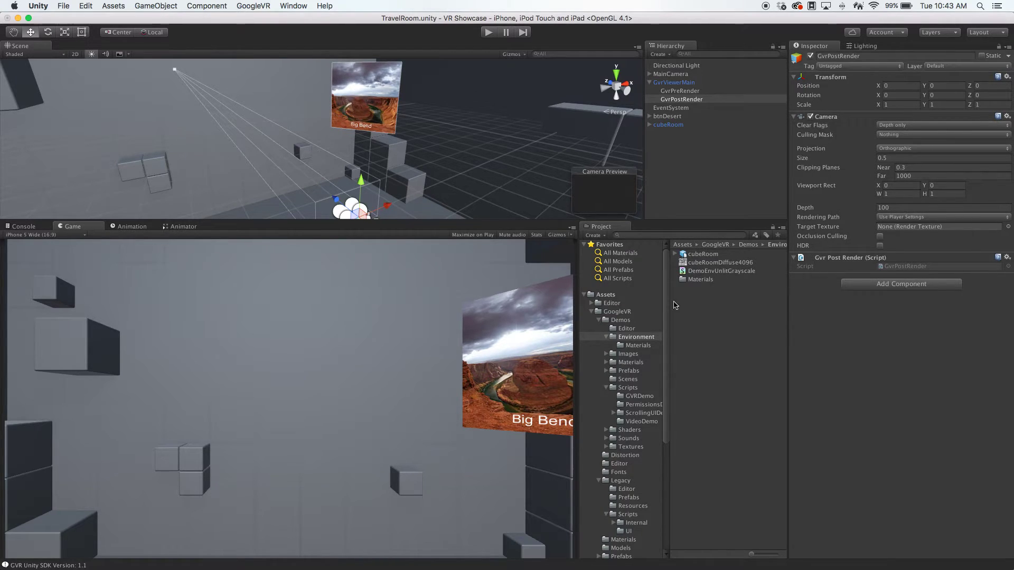
click(592, 312)
click(591, 379)
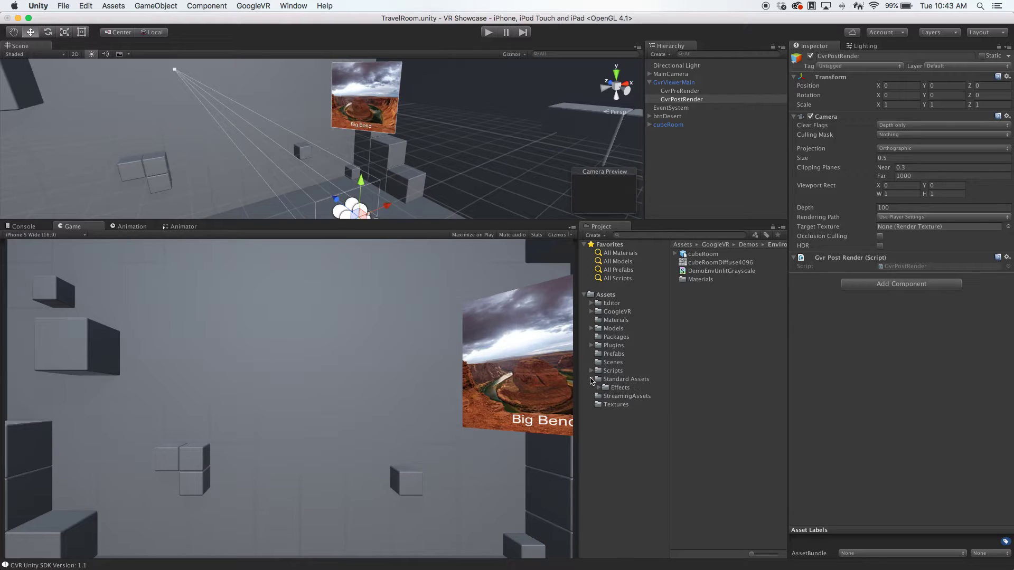
click(597, 387)
click(620, 388)
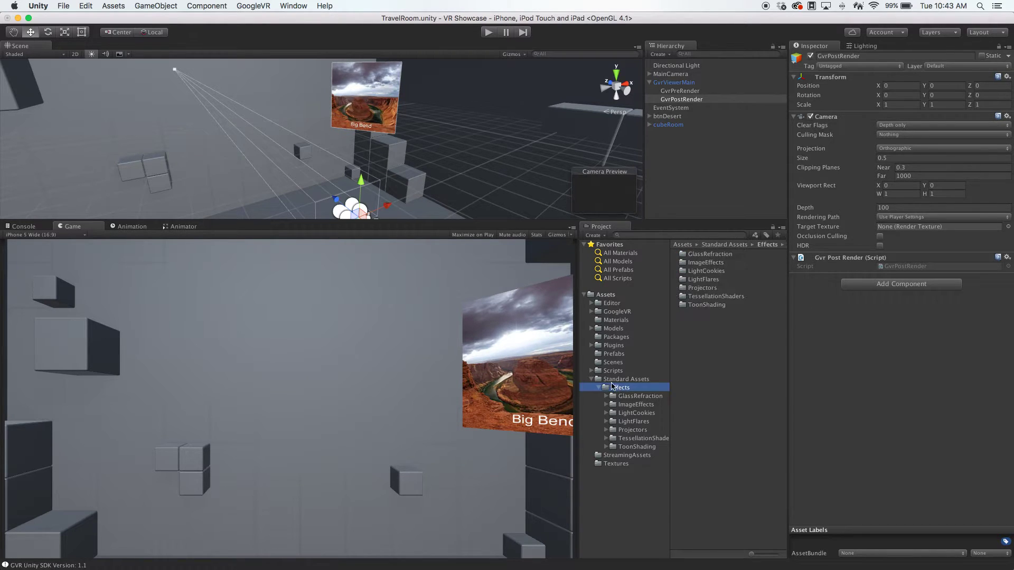
click(639, 407)
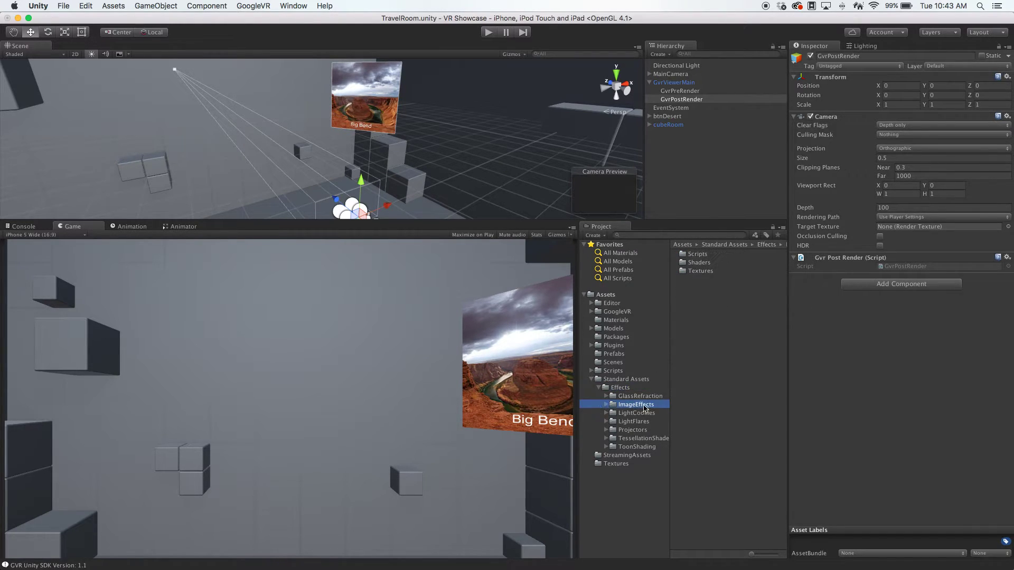
click(606, 406)
click(634, 413)
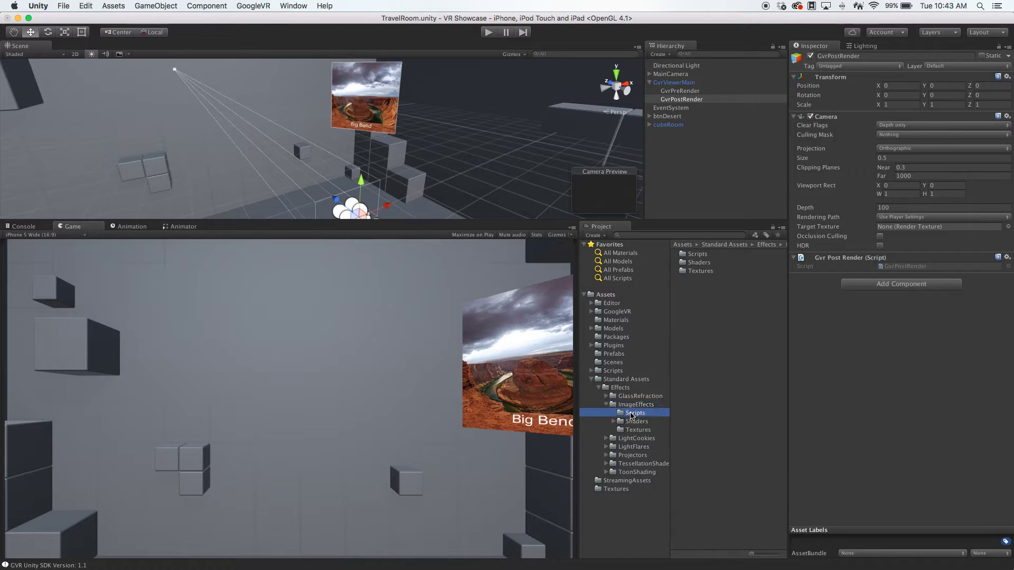
click(706, 263)
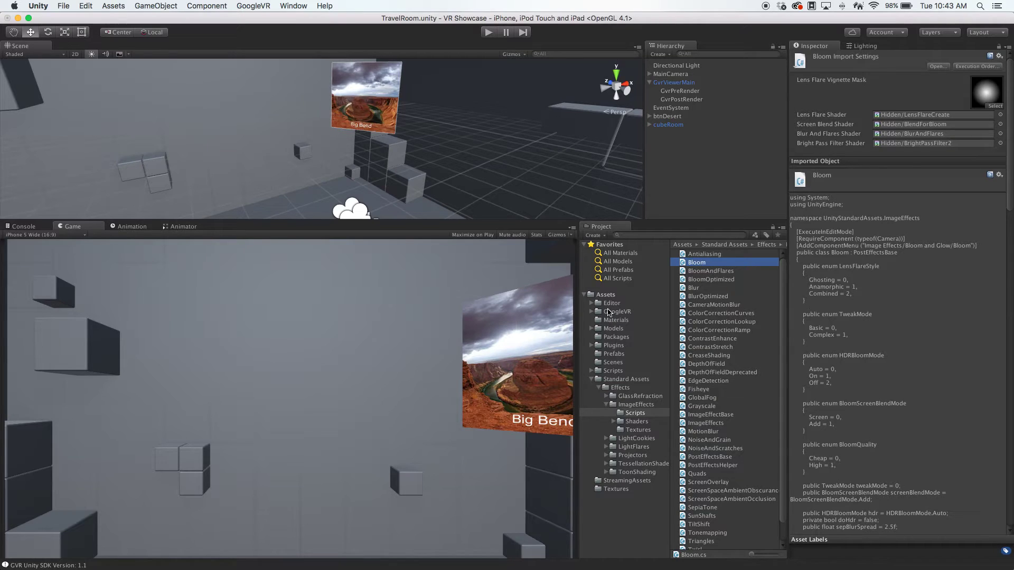
Add Bloom (Script) to GvrPostRender by searching 'Blo' in Add Component
click(669, 101)
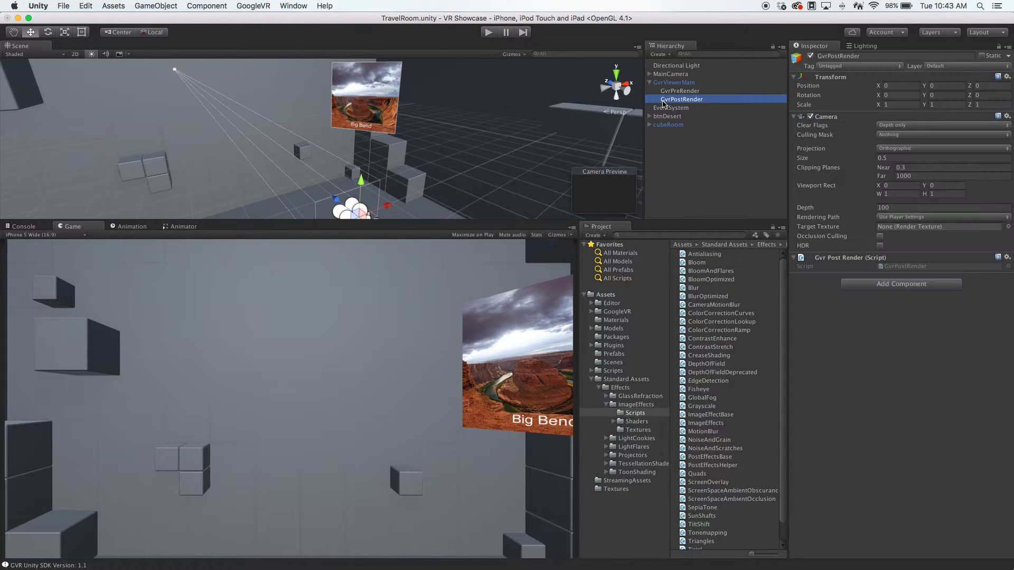
click(871, 284)
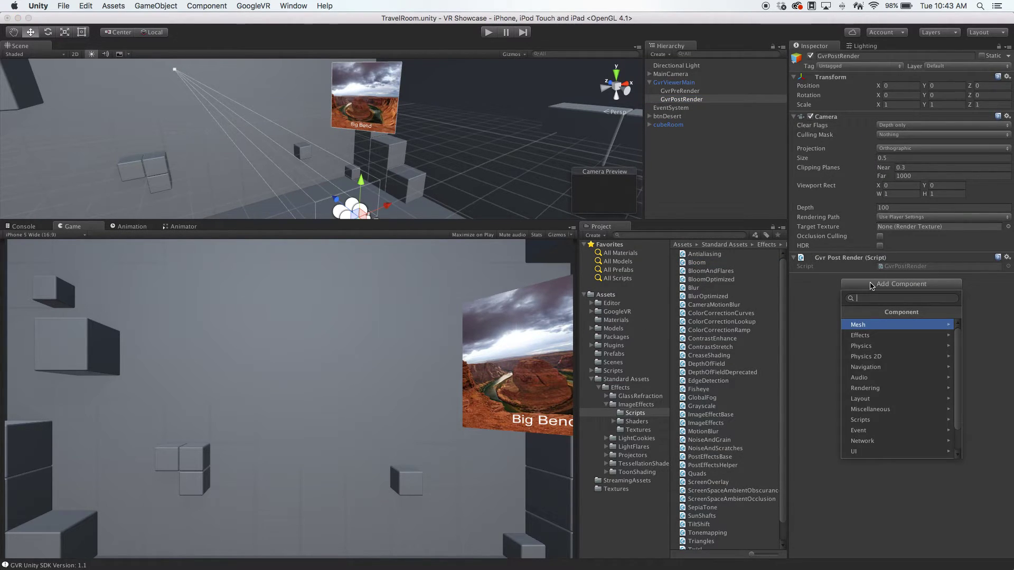
text(Blo)
key(Return)
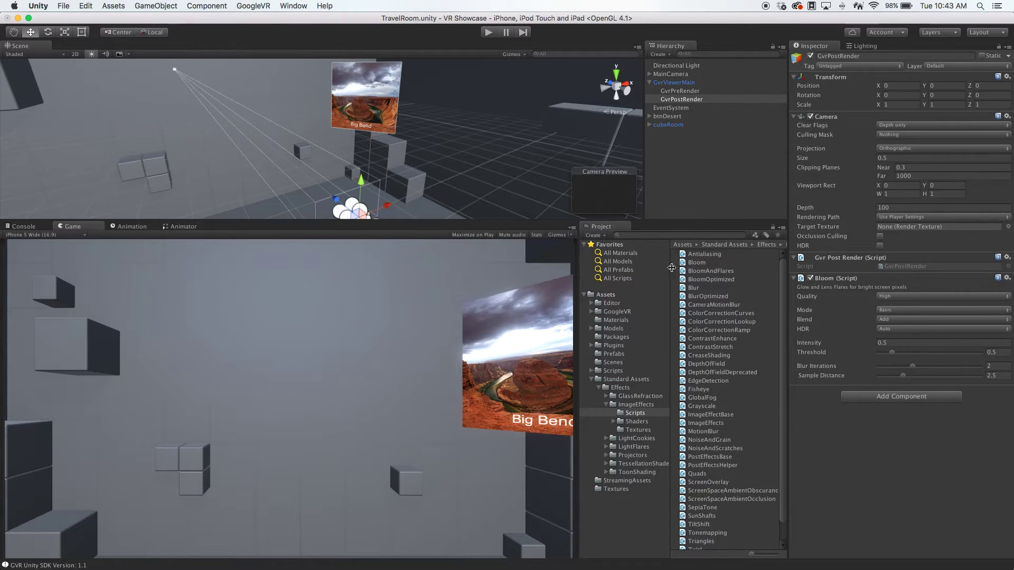
Toggle Bloom (Script) off and on several times to compare the image
click(810, 278)
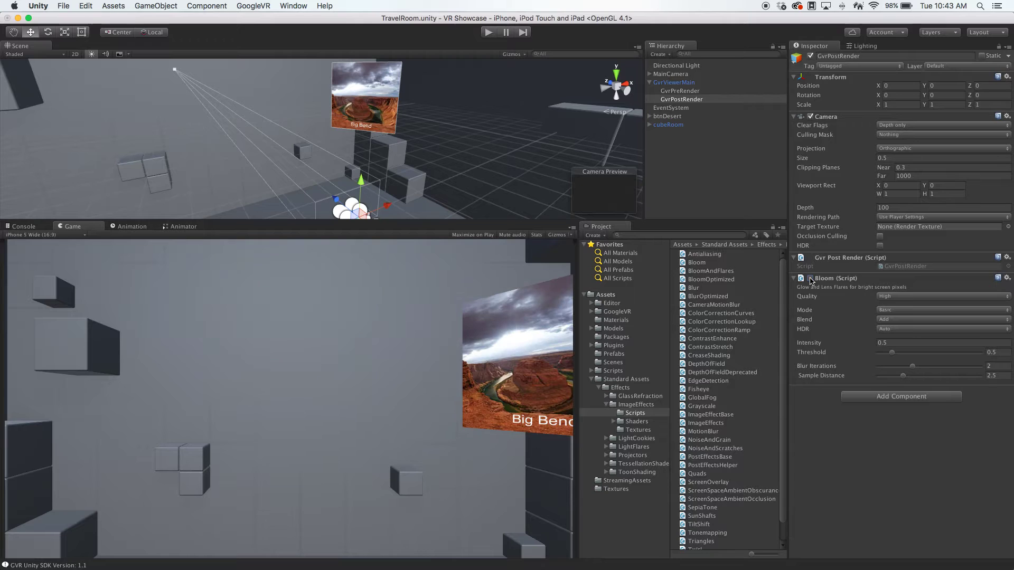
click(810, 278)
click(810, 279)
click(811, 278)
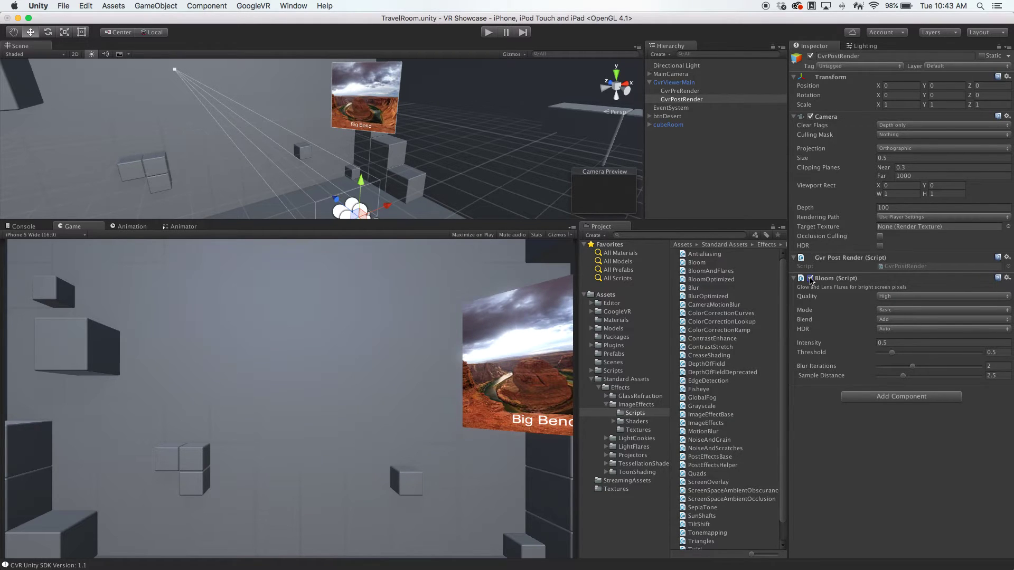
click(811, 279)
click(810, 278)
Set Bloom Intensity 1.31, Threshold 0.55, Blur Iterations 2 and Sample Distance 2.3
drag(890, 356, 886, 357)
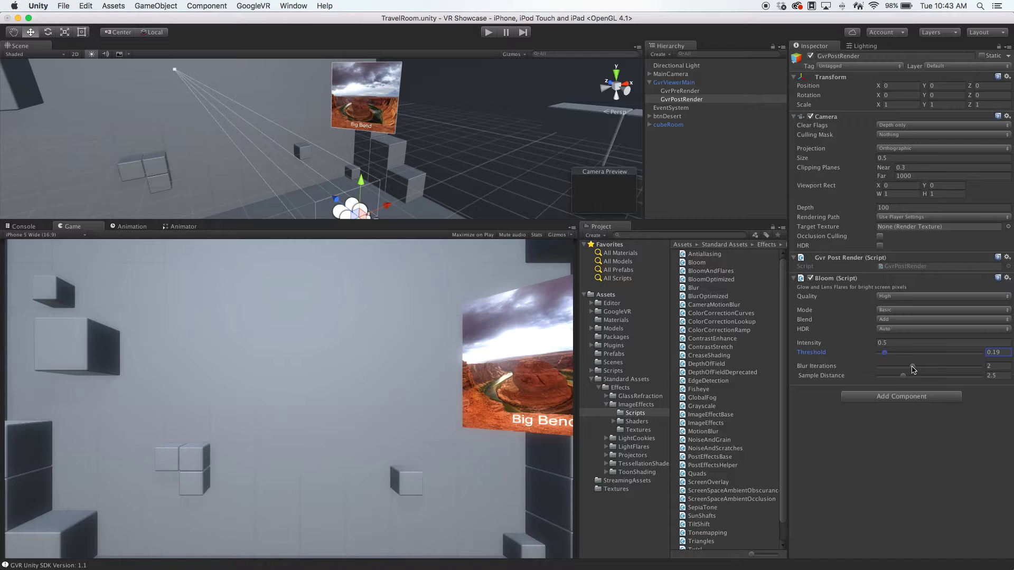
drag(912, 366, 890, 357)
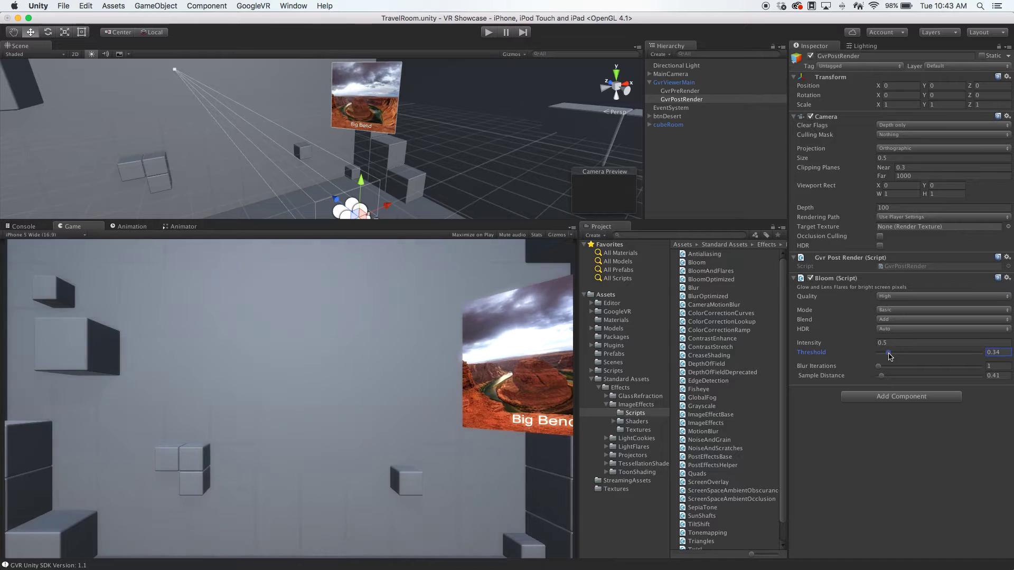
click(887, 342)
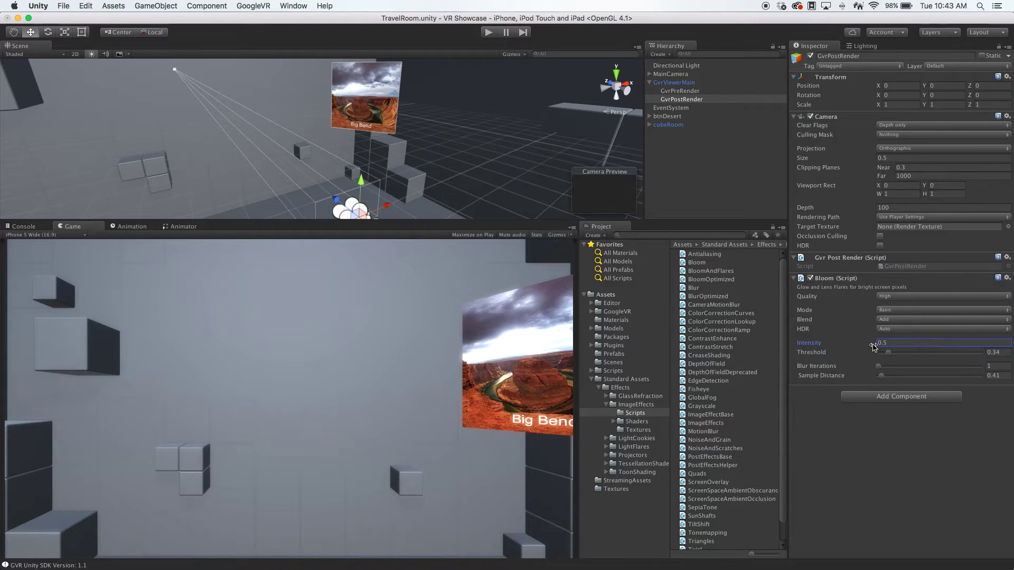
text(1.25)
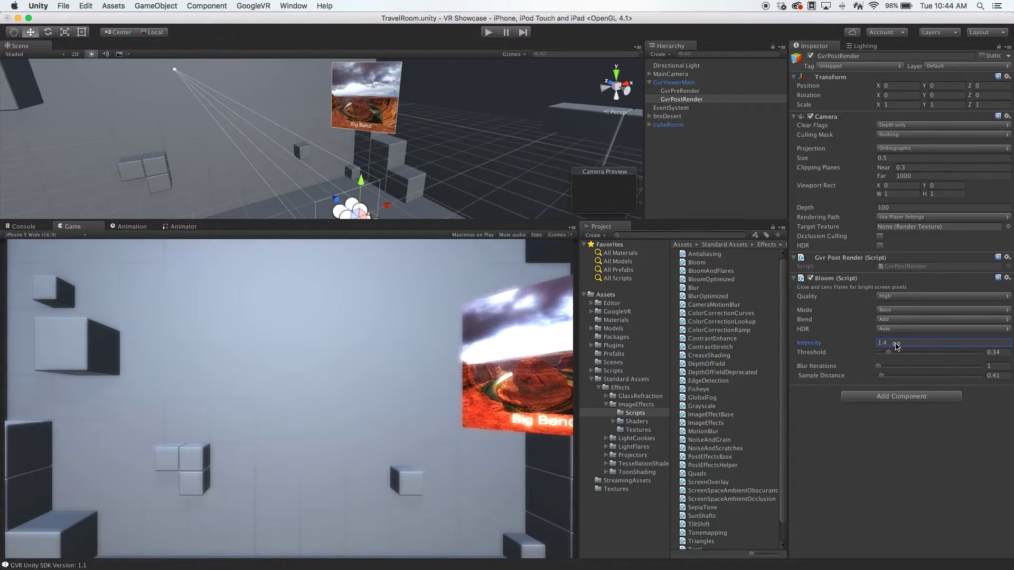
drag(896, 345, 893, 355)
click(888, 354)
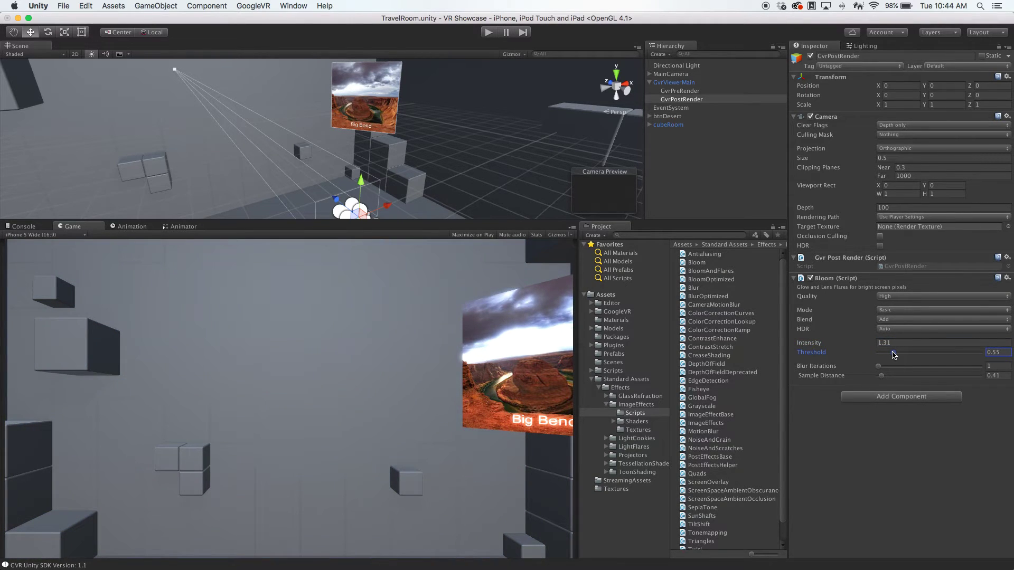
click(892, 367)
drag(880, 377, 901, 377)
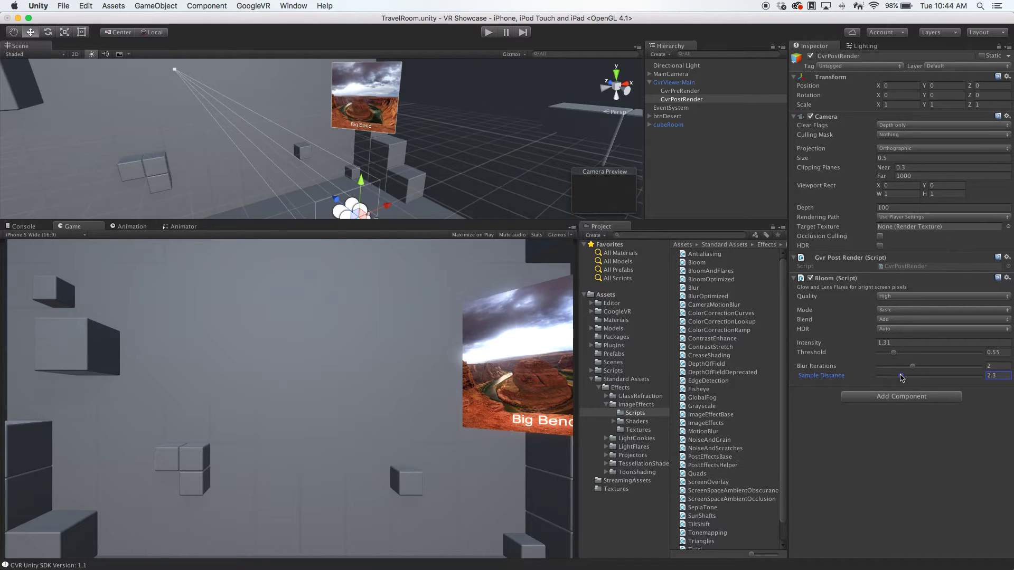
click(488, 33)
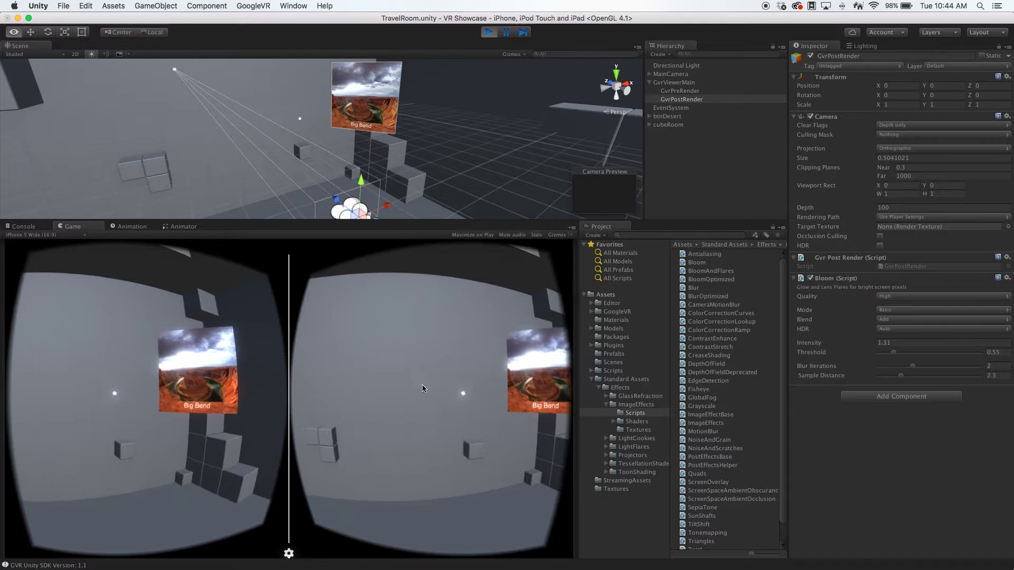
Look around the room in the VR preview, toward and away from Big Bend
key(alt)
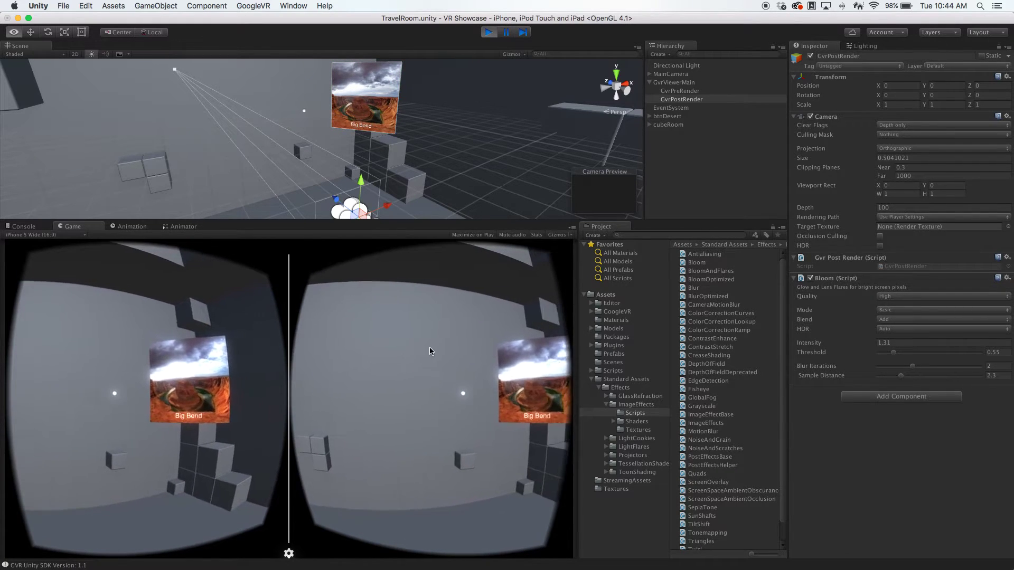
key(alt)
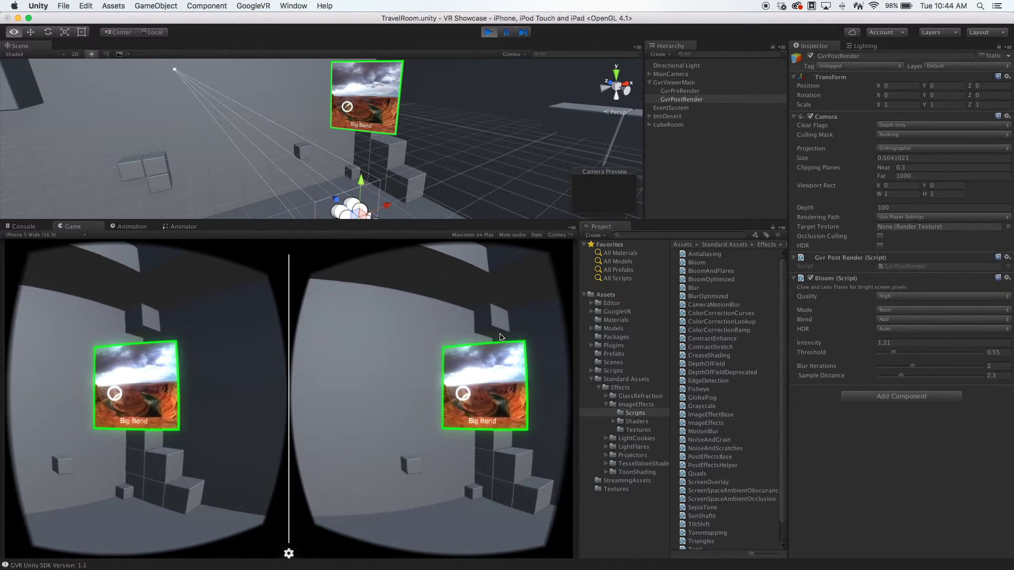
key(alt)
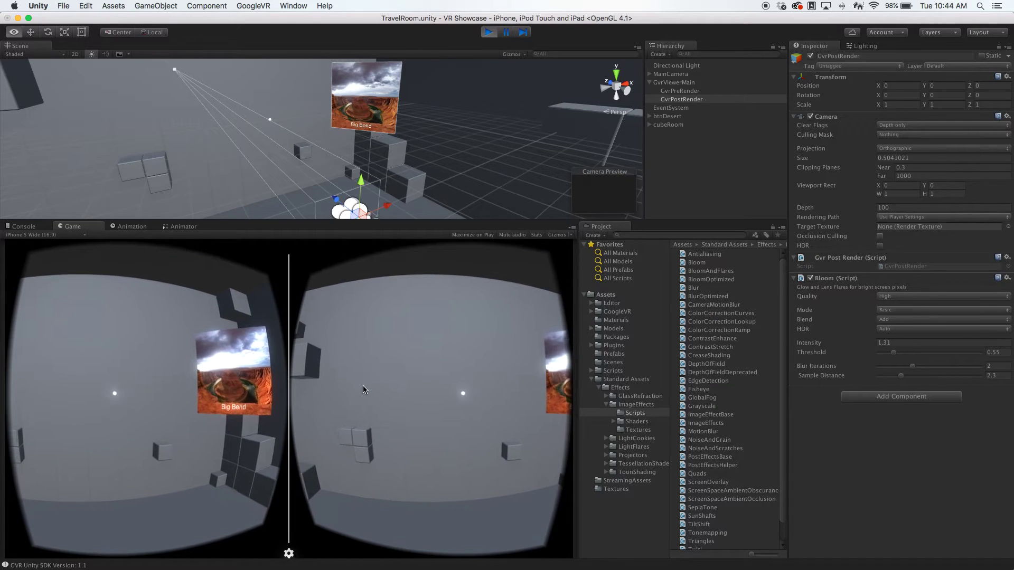
key(alt)
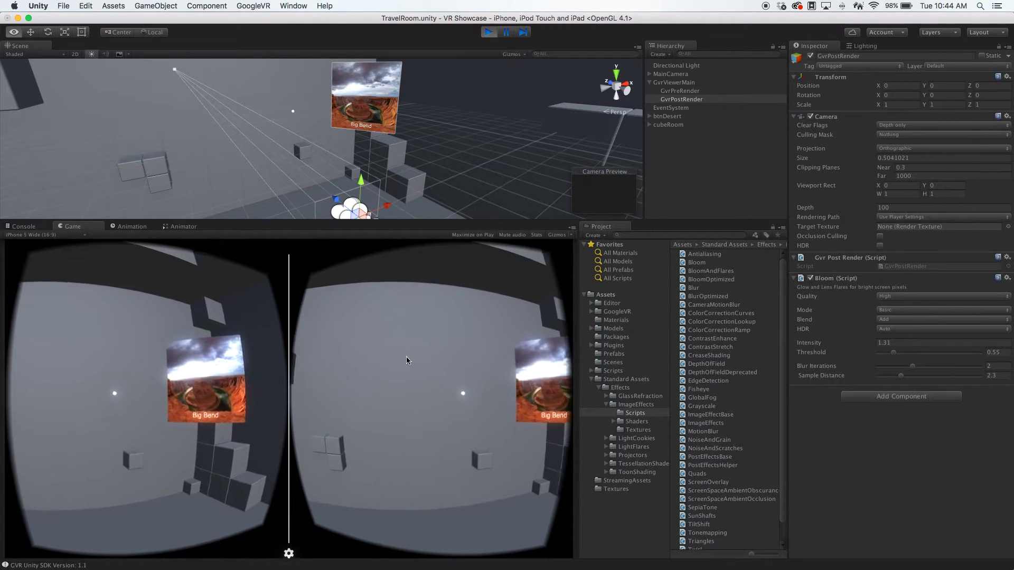
key(alt)
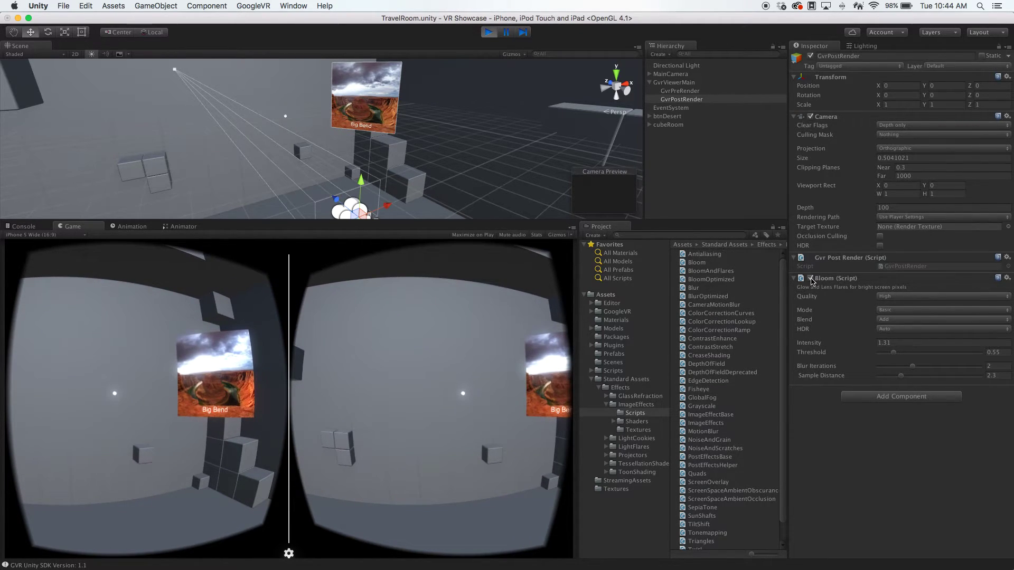
Toggle Bloom off and on repeatedly to compare Big Bend's glow, leaving it on
click(810, 278)
click(811, 279)
click(811, 278)
click(811, 279)
click(811, 279)
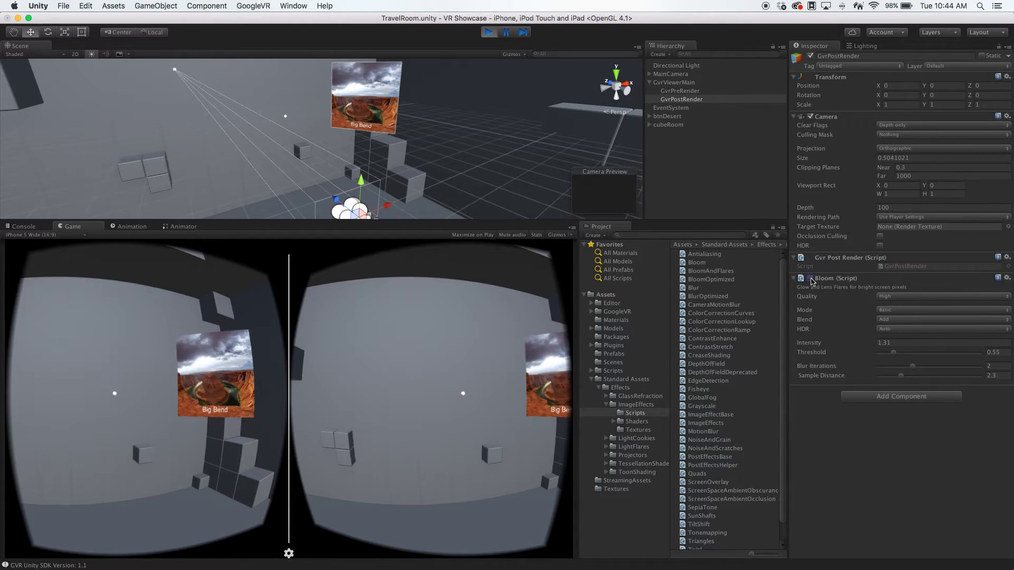
click(811, 279)
click(811, 279)
click(811, 279)
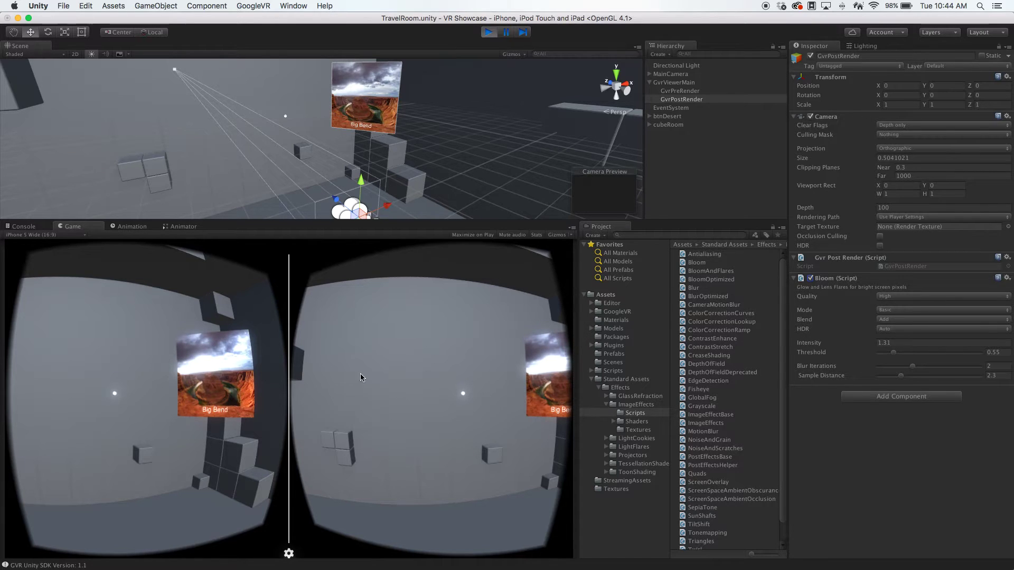
key(alt)
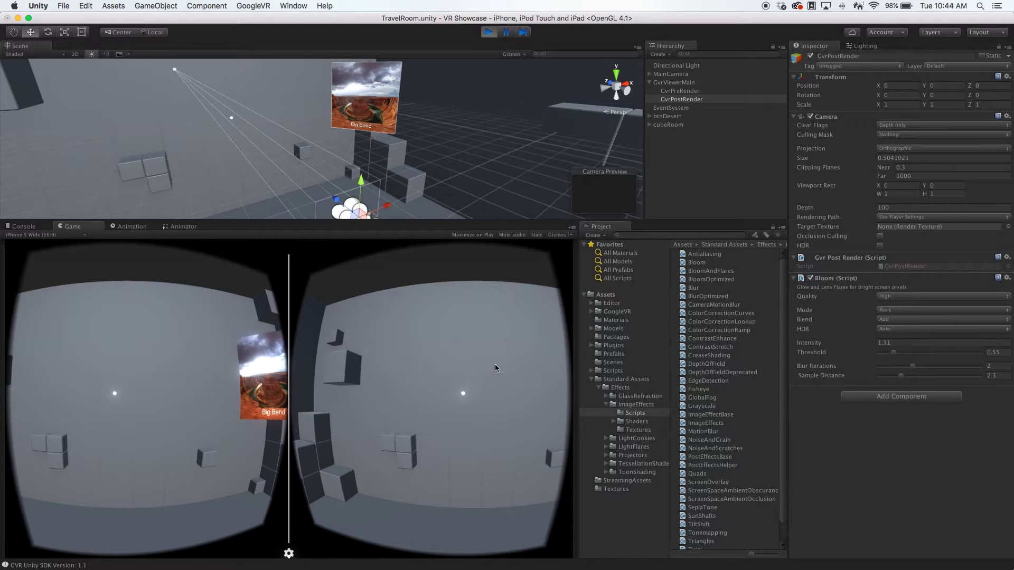
Exit play mode and collapse GvrViewerMain's children in the Hierarchy
click(490, 33)
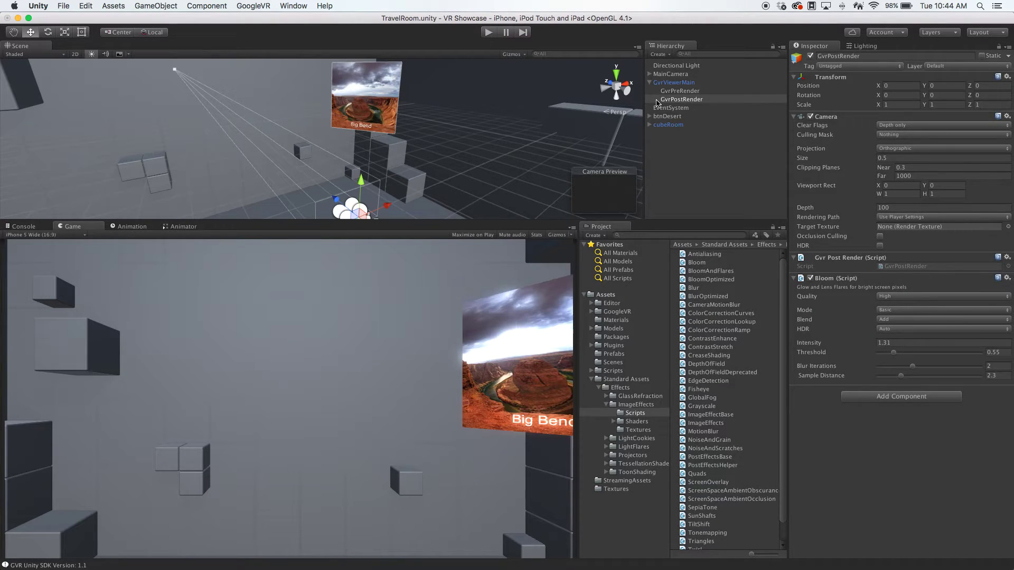
click(650, 83)
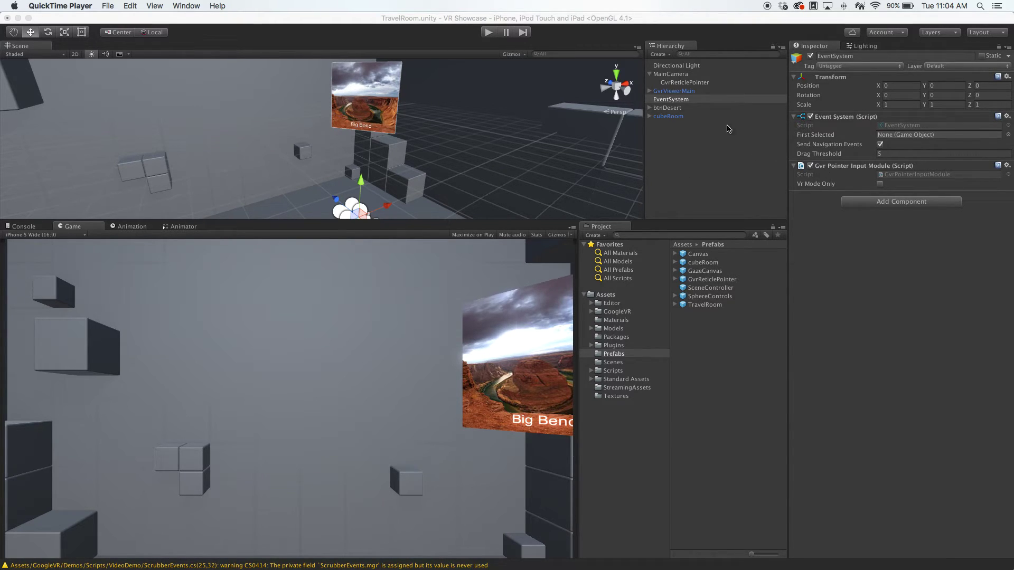
Inspect GvrReticlePointer and EventSystem, ending with GvrReticlePointer selected for its script
click(691, 84)
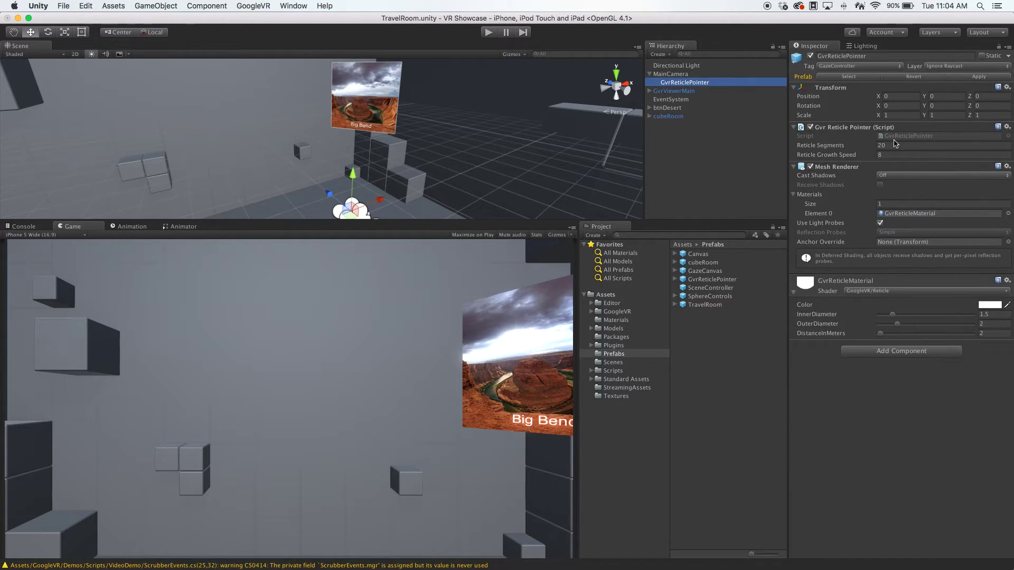
click(670, 100)
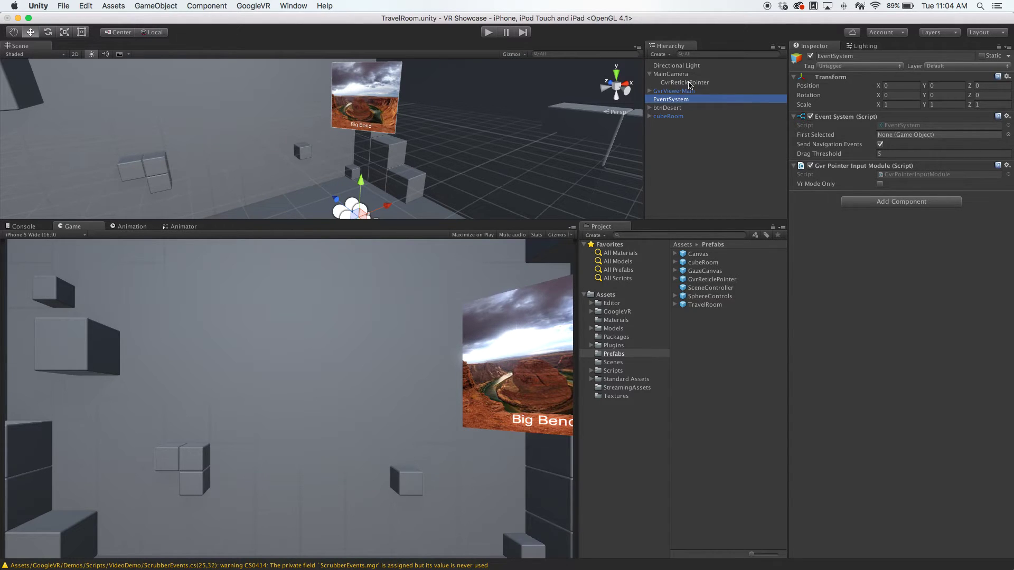
click(689, 83)
double_click(925, 137)
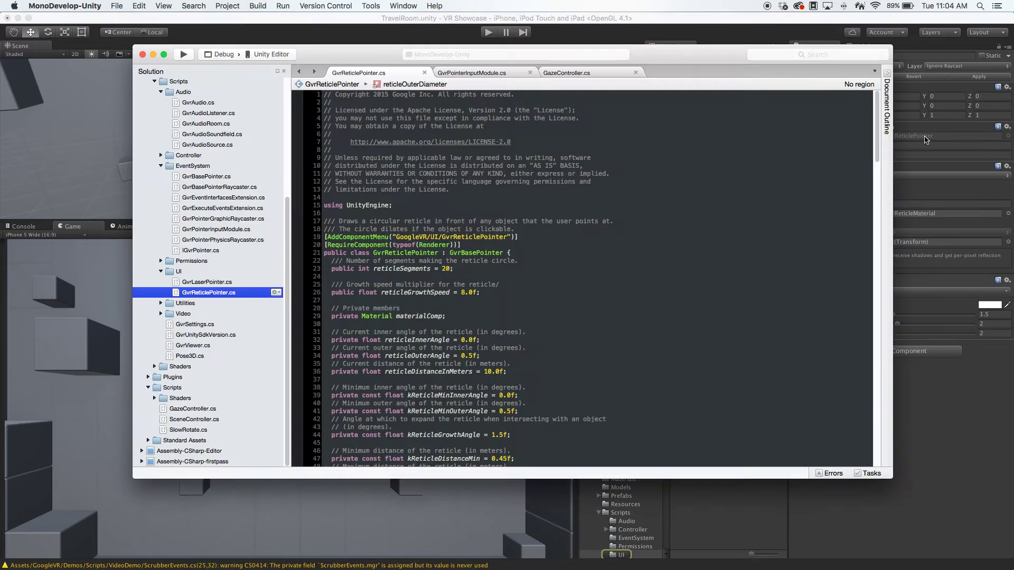
scroll(413, 185, down, 20)
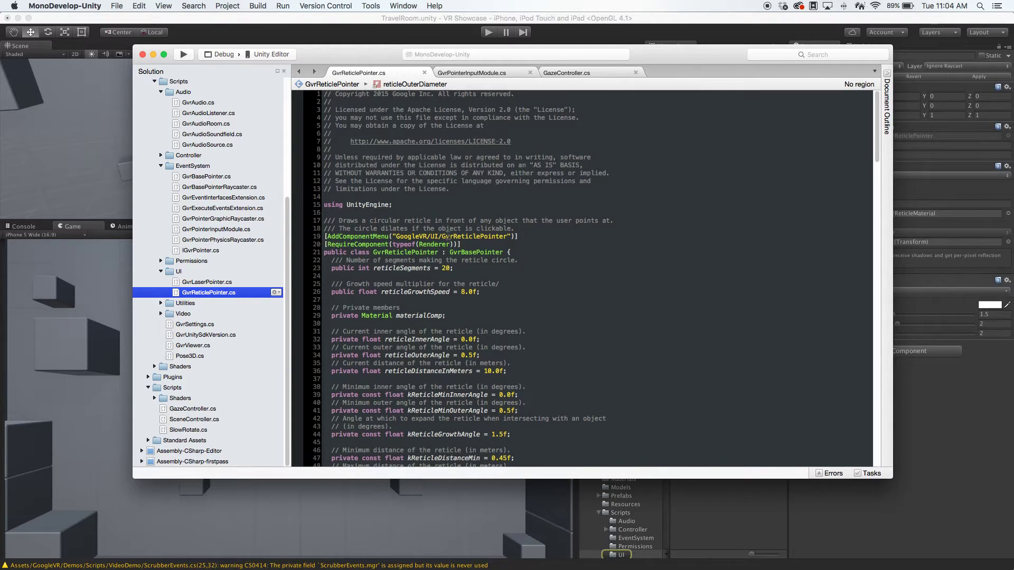
scroll(447, 236, down, 2)
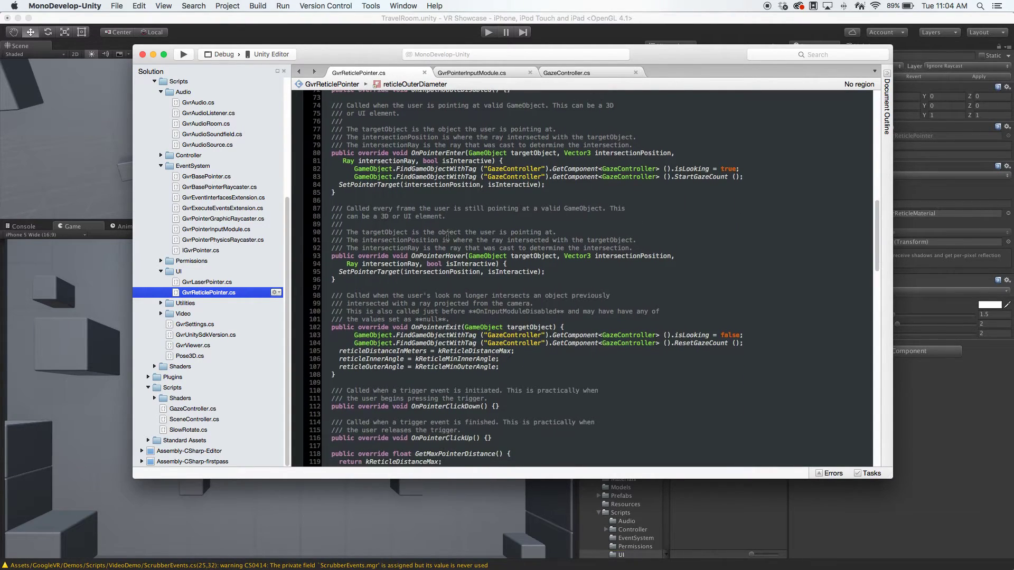
click(439, 153)
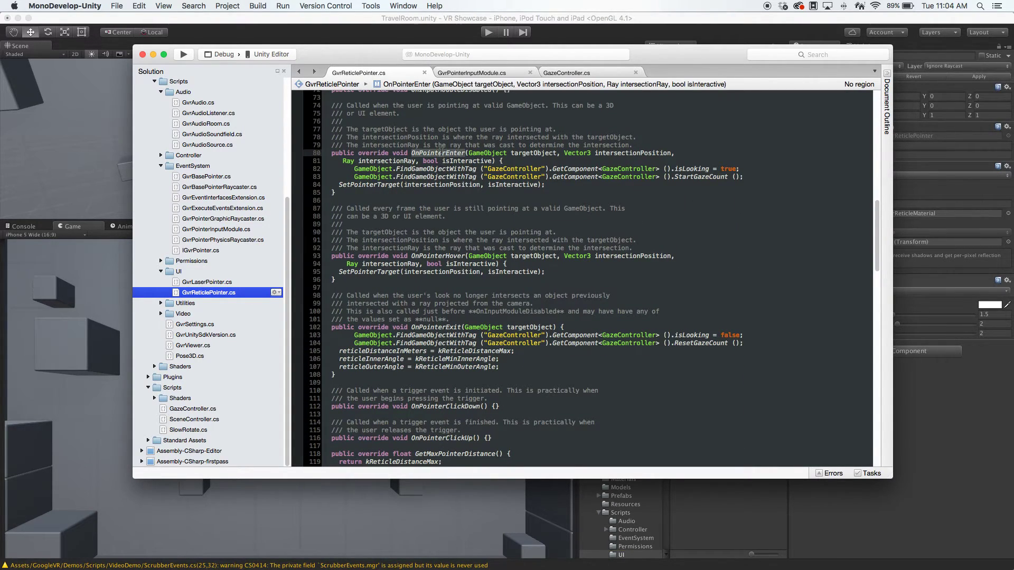
click(439, 256)
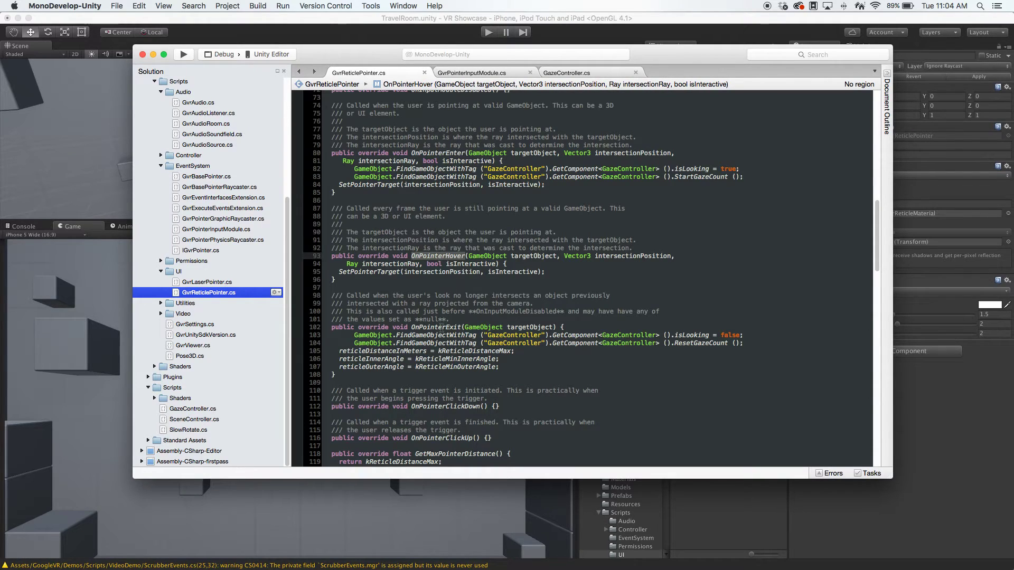
click(441, 327)
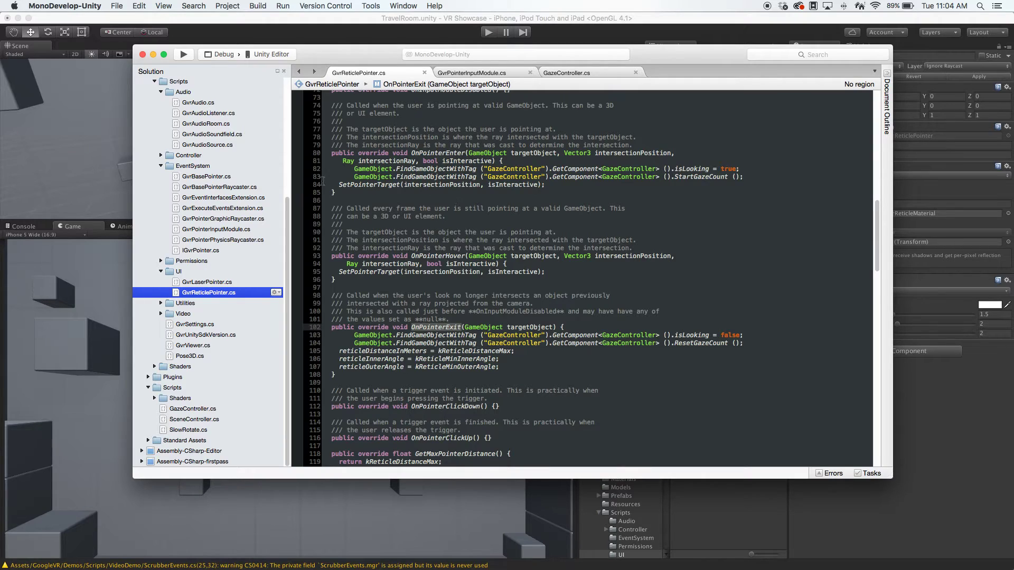
drag(353, 169, 660, 177)
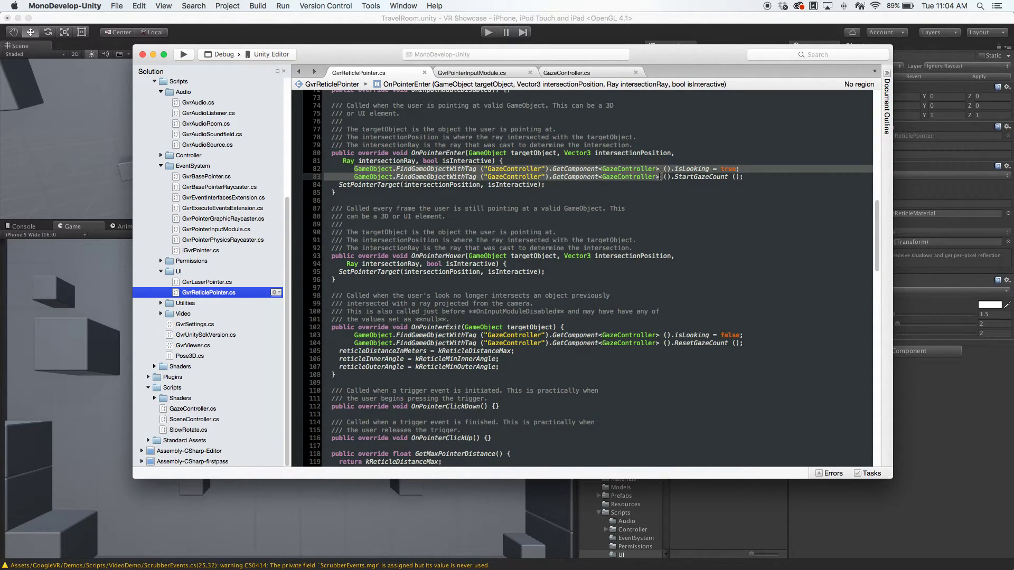
click(655, 155)
click(689, 169)
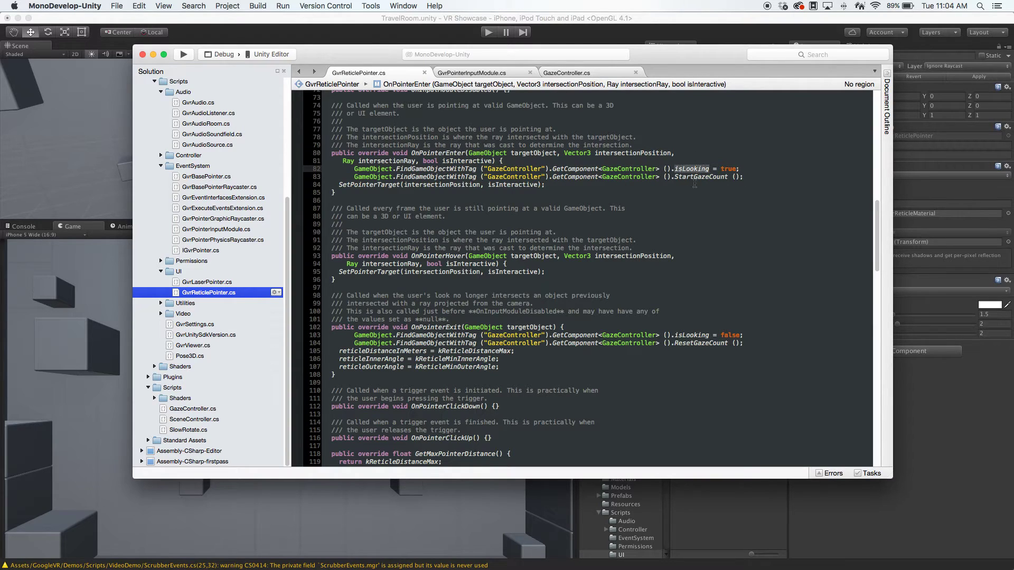
click(706, 178)
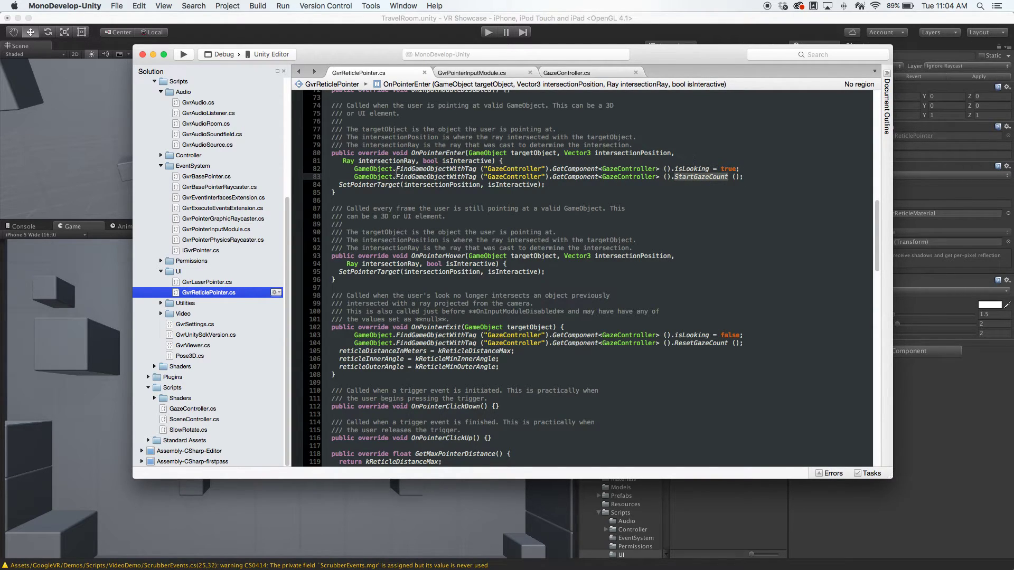
scroll(468, 259, down, 5)
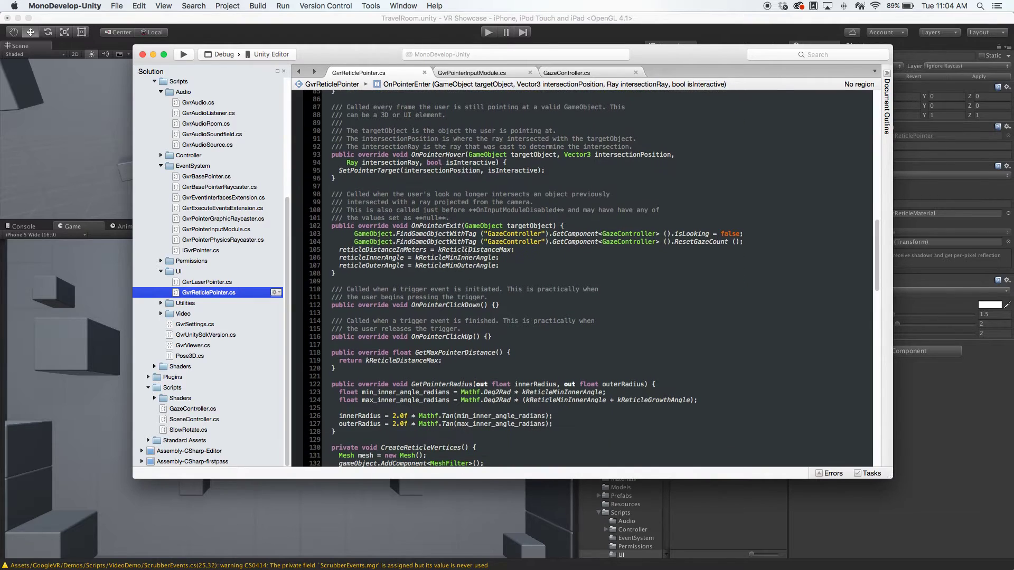
click(693, 234)
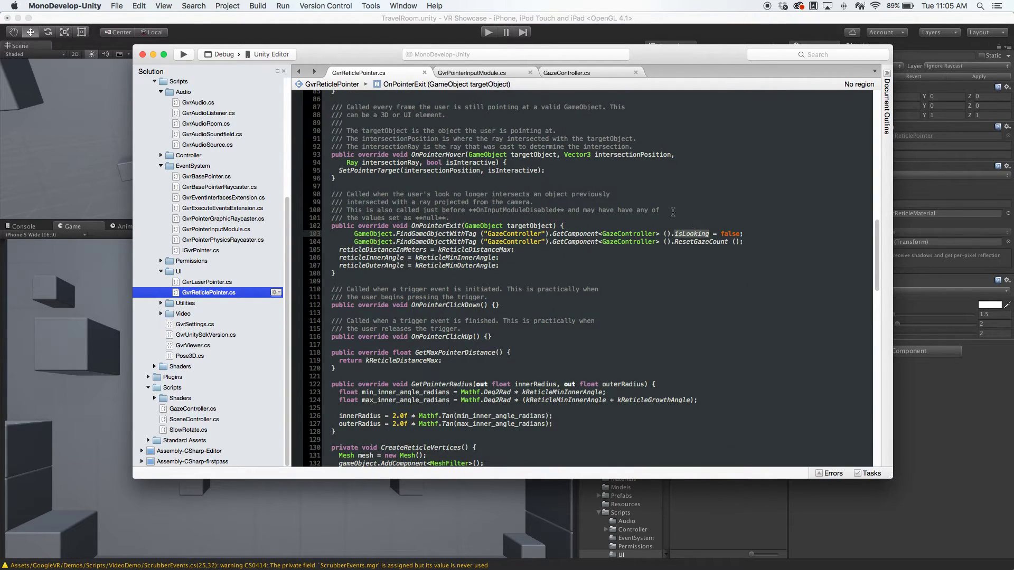
click(703, 242)
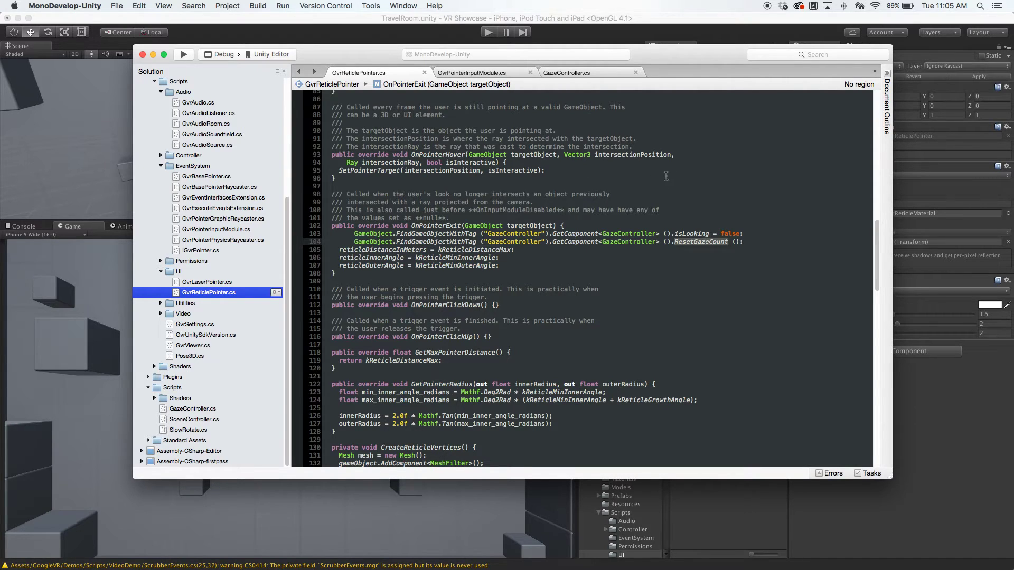
scroll(523, 185, up, 3)
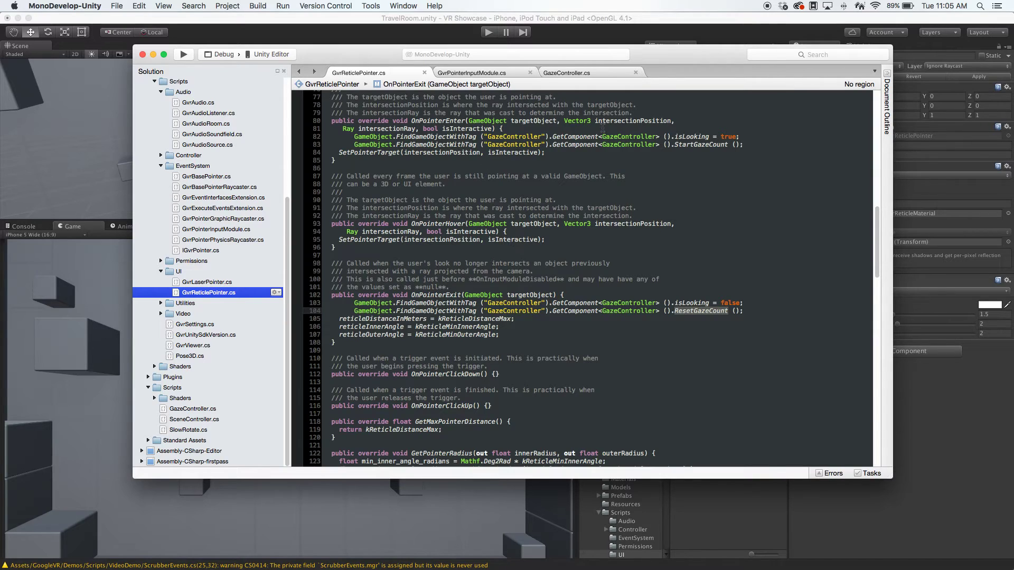
Switch to GvrPointerInputModule.cs in MonoDevelop and find its HandleTrigger method
click(495, 71)
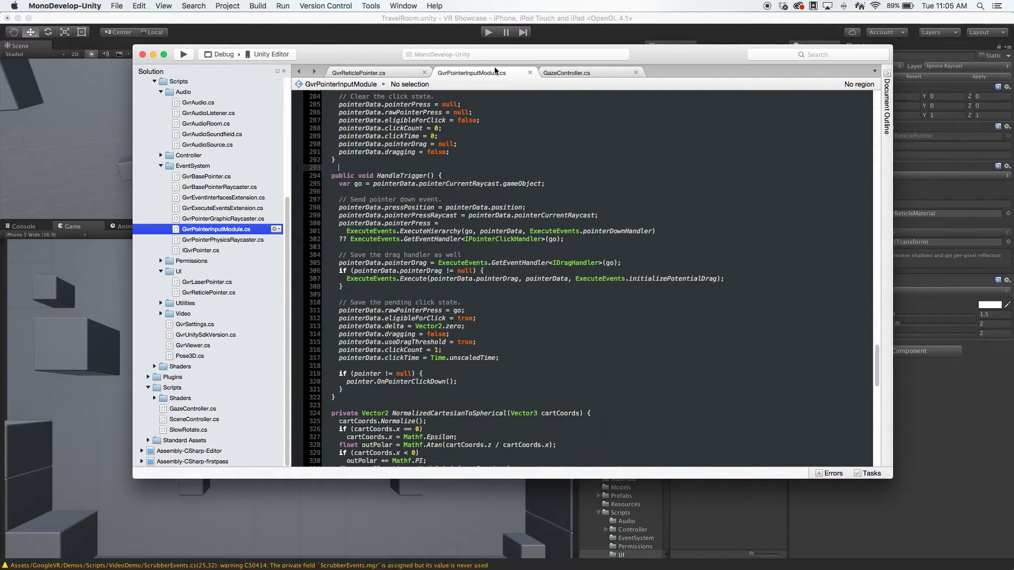
scroll(490, 219, down, 1)
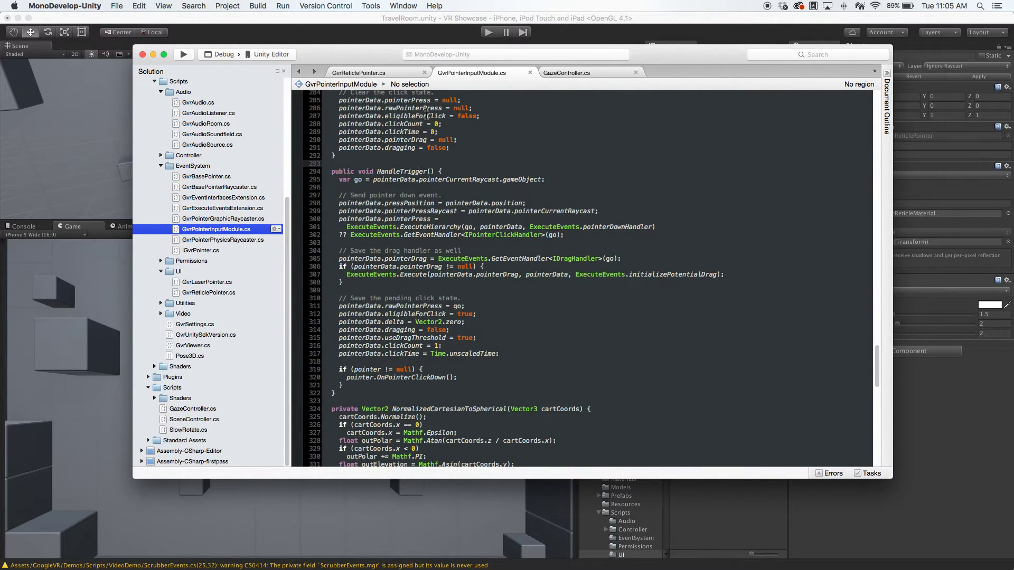
scroll(451, 162, up, 6)
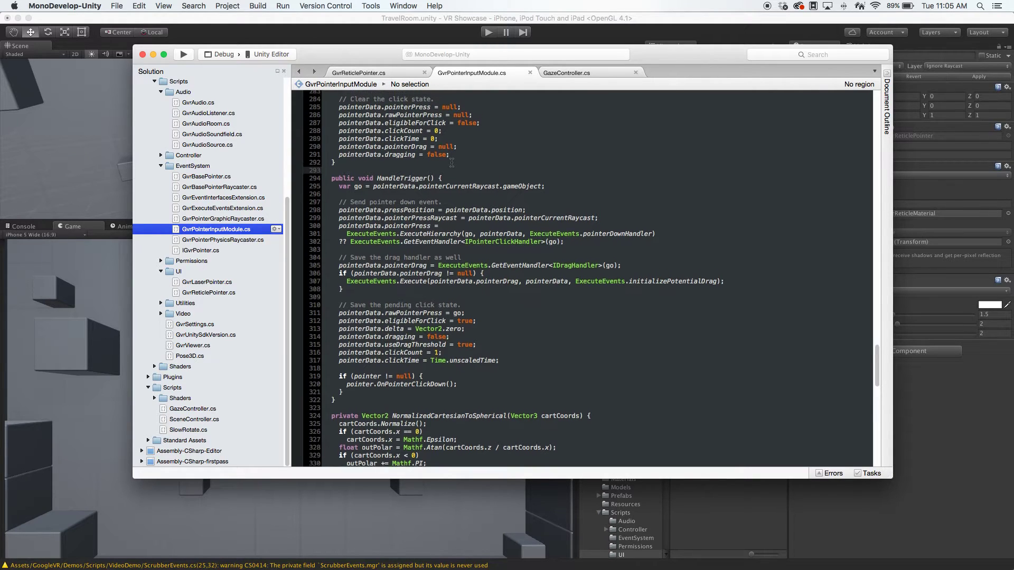
scroll(451, 163, up, 4)
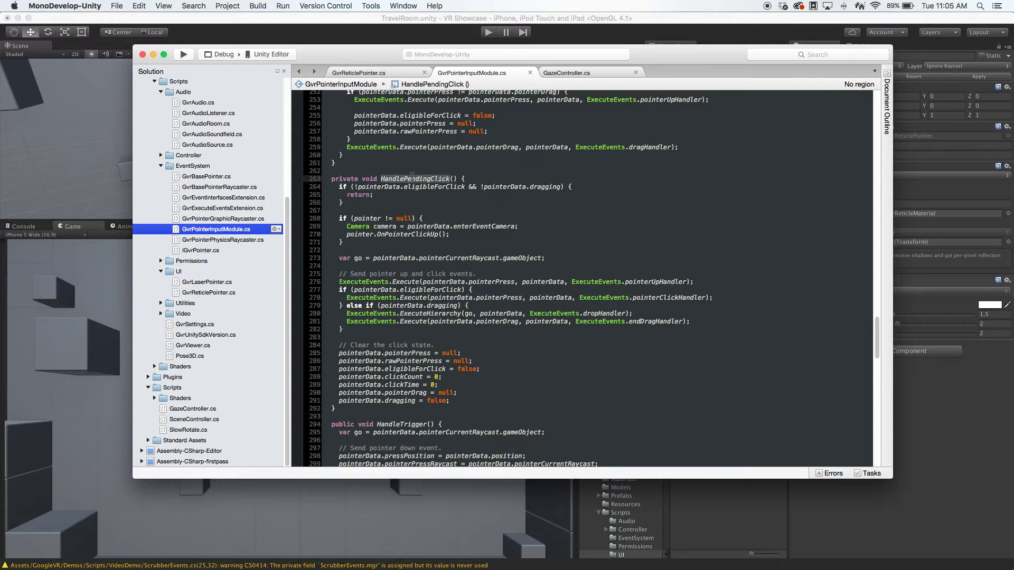
scroll(416, 190, down, 8)
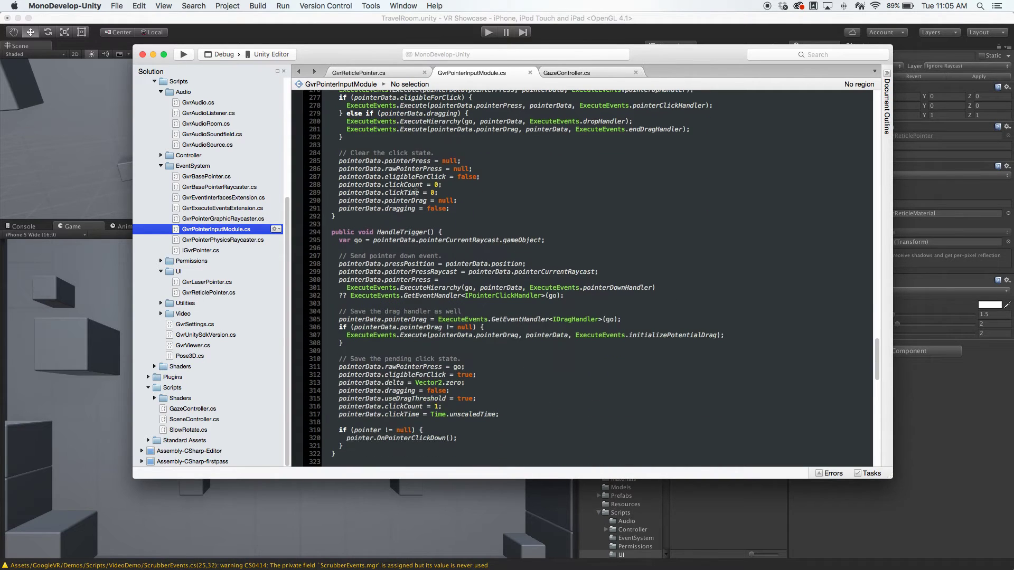
click(411, 232)
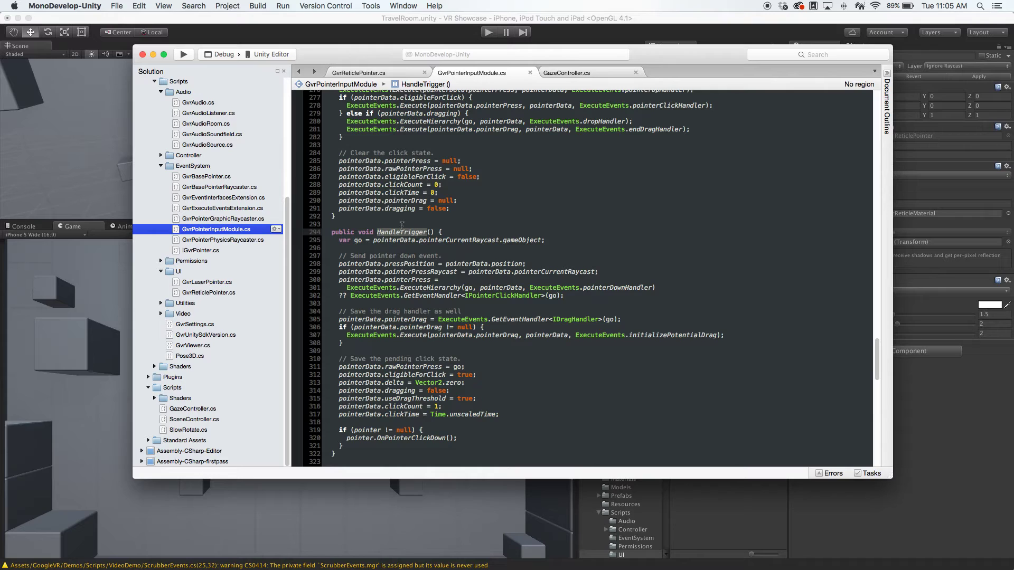
Add a GazeController script to GvrReticlePointer and set its Gaze Input to EventSystem
click(435, 22)
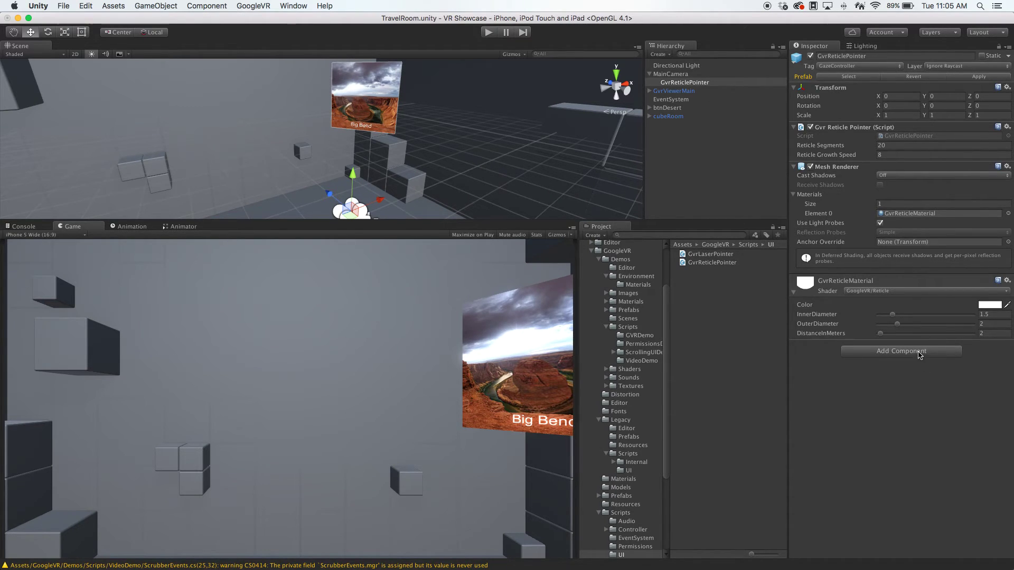
click(901, 351)
click(877, 369)
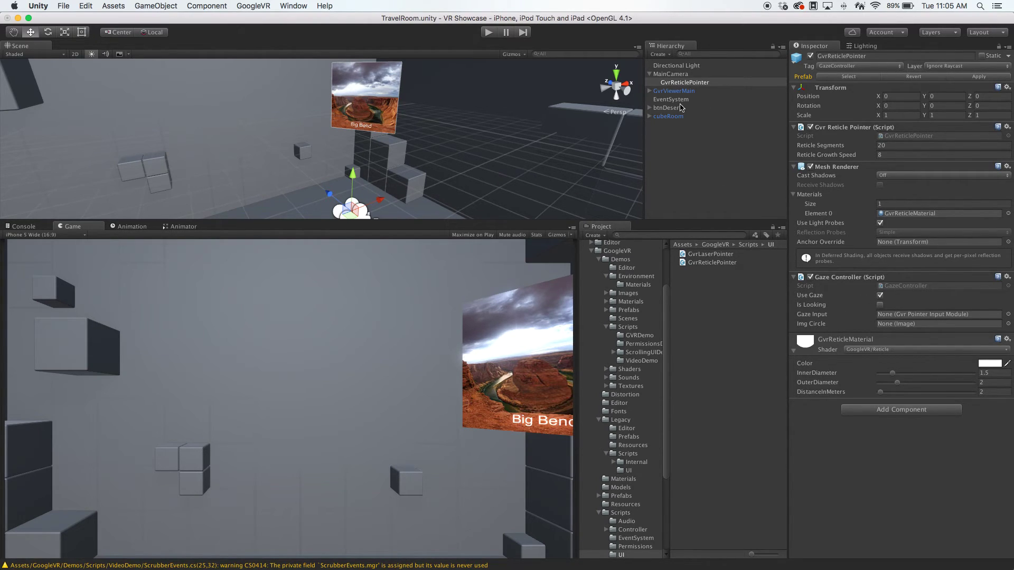
drag(671, 99, 935, 314)
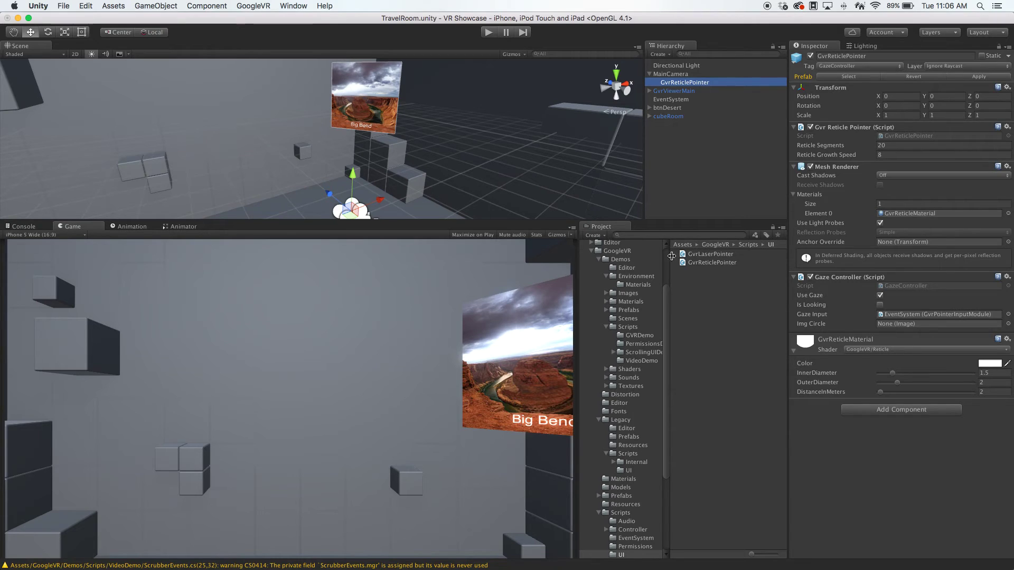
Place the GazeCanvas prefab from the Prefabs folder under GvrReticlePointer
click(591, 251)
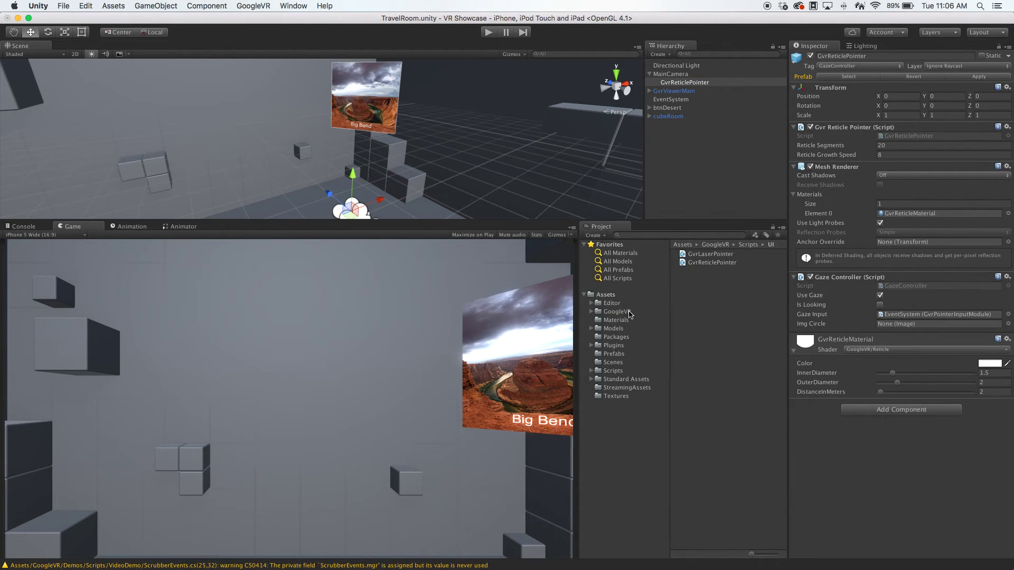
click(614, 353)
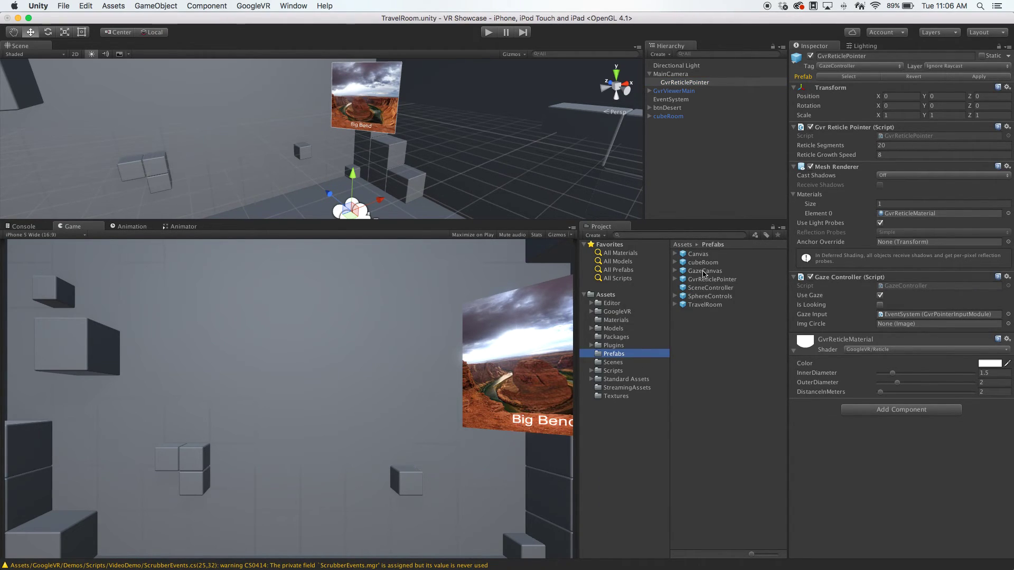
drag(703, 273, 688, 83)
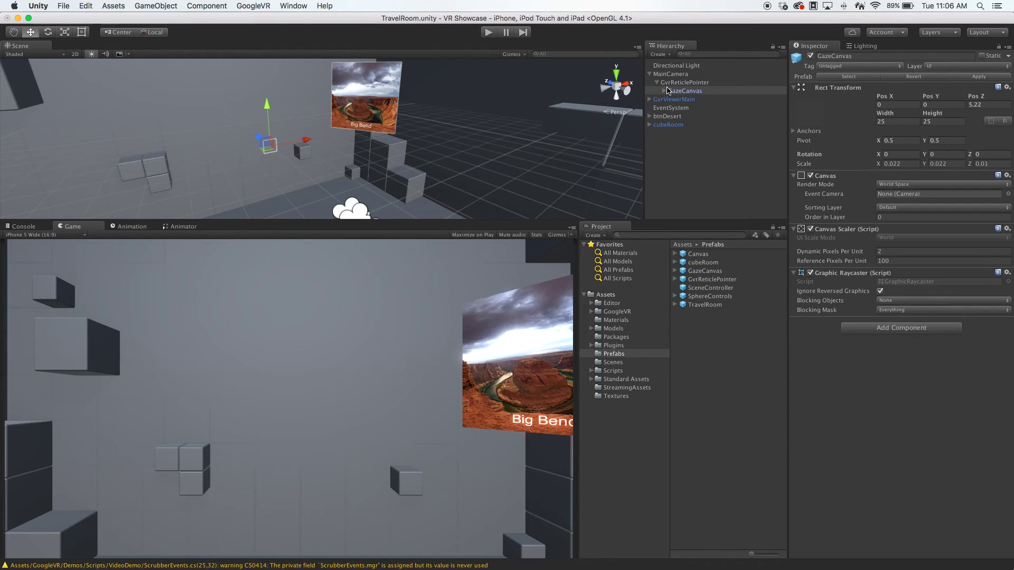
Preview GazeCircle's radial Fill Amount, then assign GazeCircle as the Gaze Controller's Img Circle
click(665, 91)
click(689, 100)
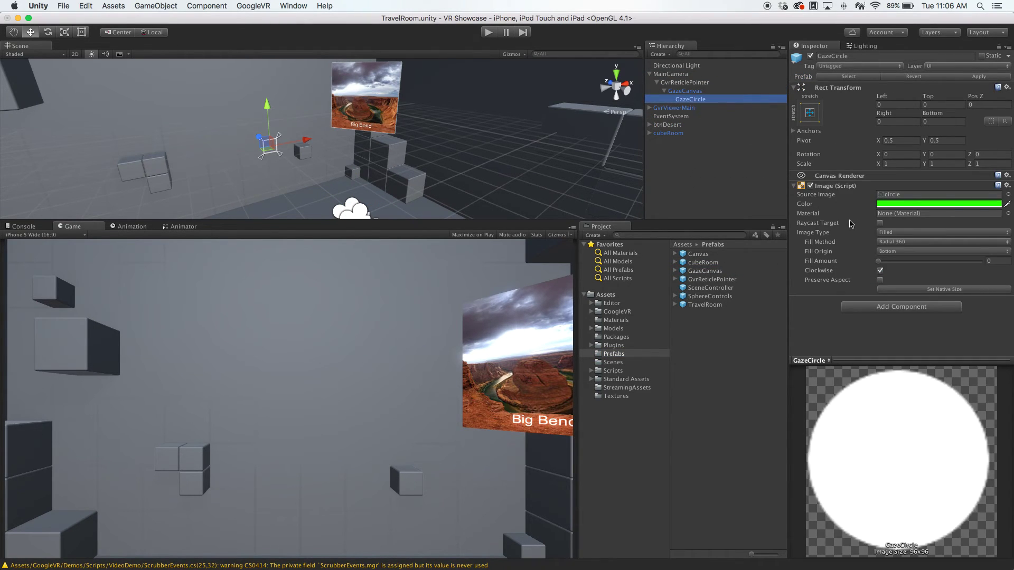
mouse_move(880, 263)
mouse_down()
mouse_move(979, 265)
mouse_move(878, 266)
mouse_up()
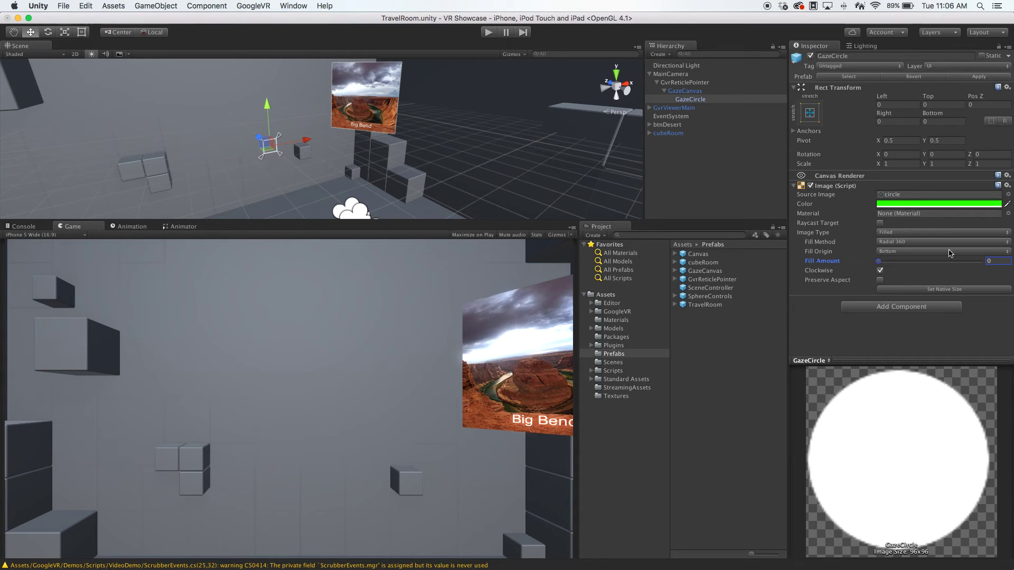
click(688, 83)
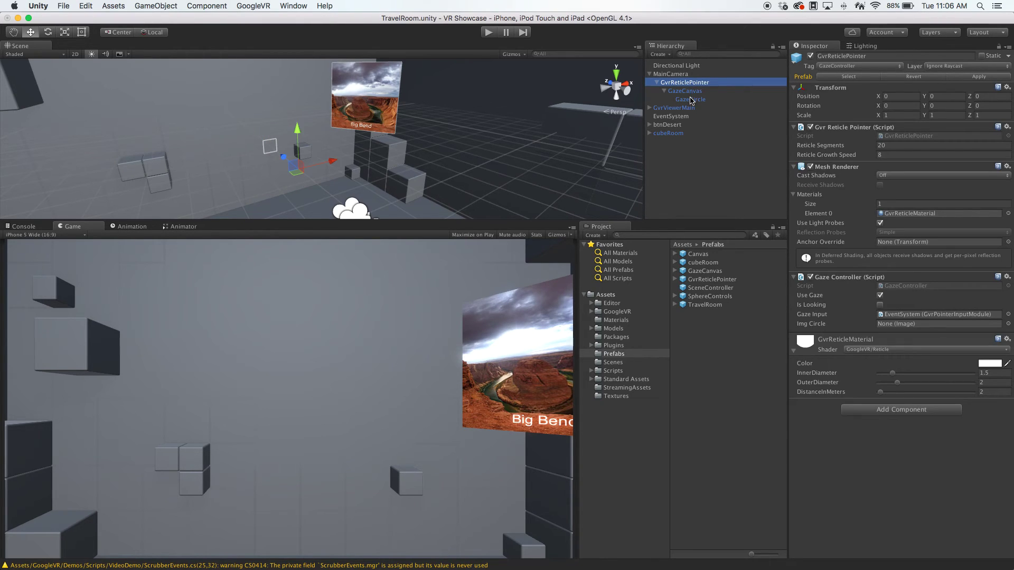
drag(690, 101, 911, 324)
Play the scene and aim the reticle on and off Big Bend to watch the circle fill
click(490, 34)
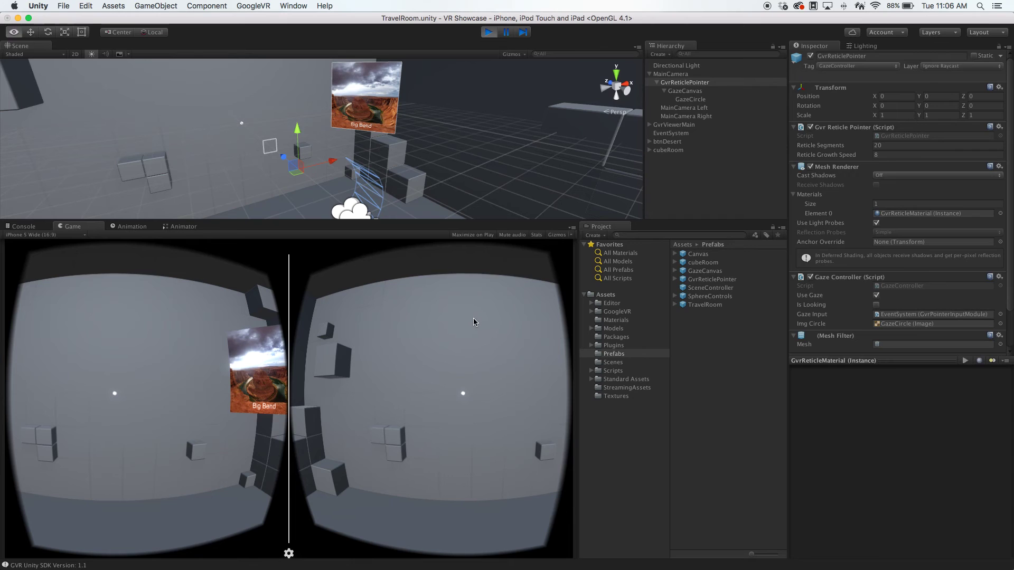
key(alt)
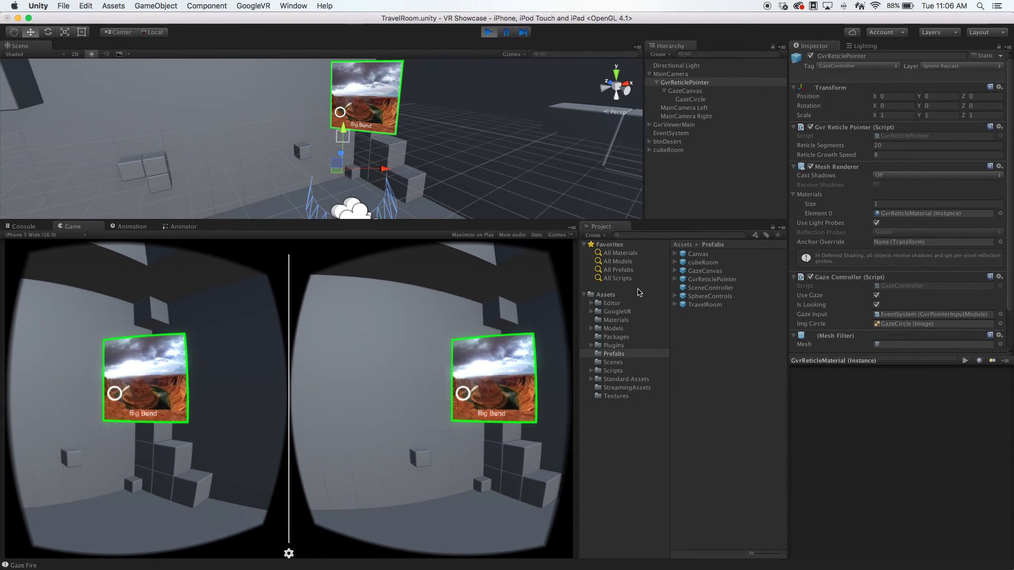
key(alt)
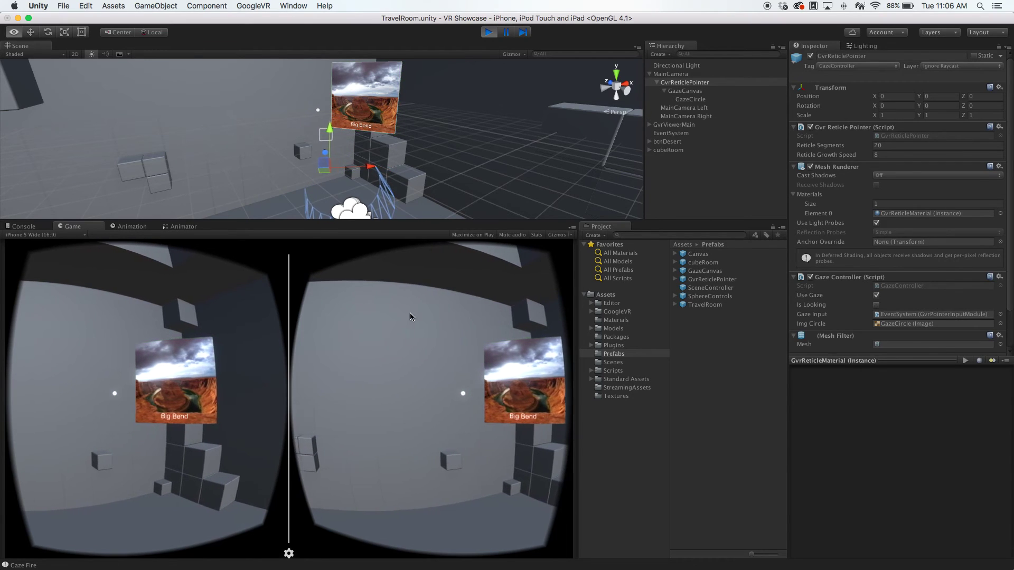
key(alt)
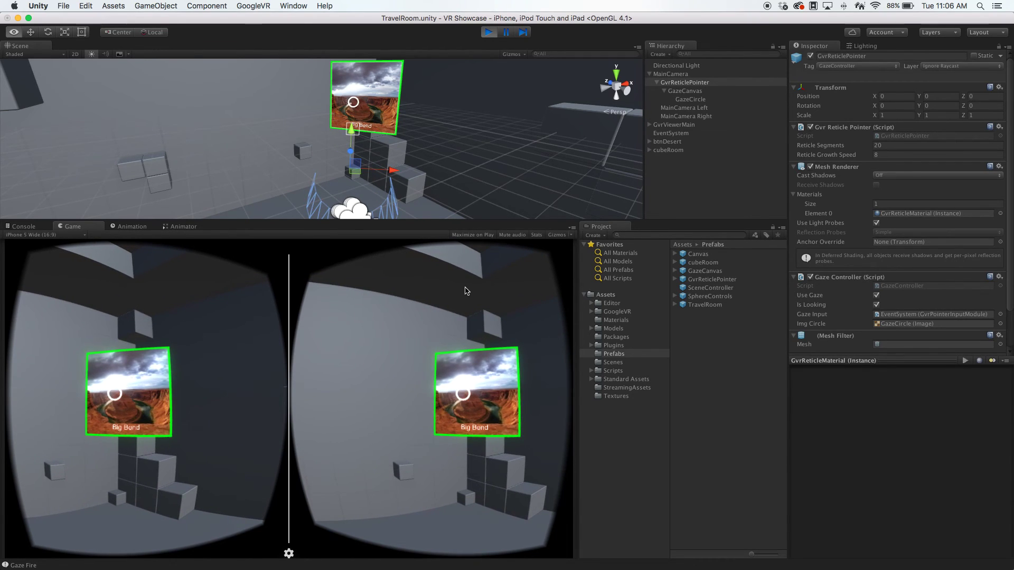
key(alt)
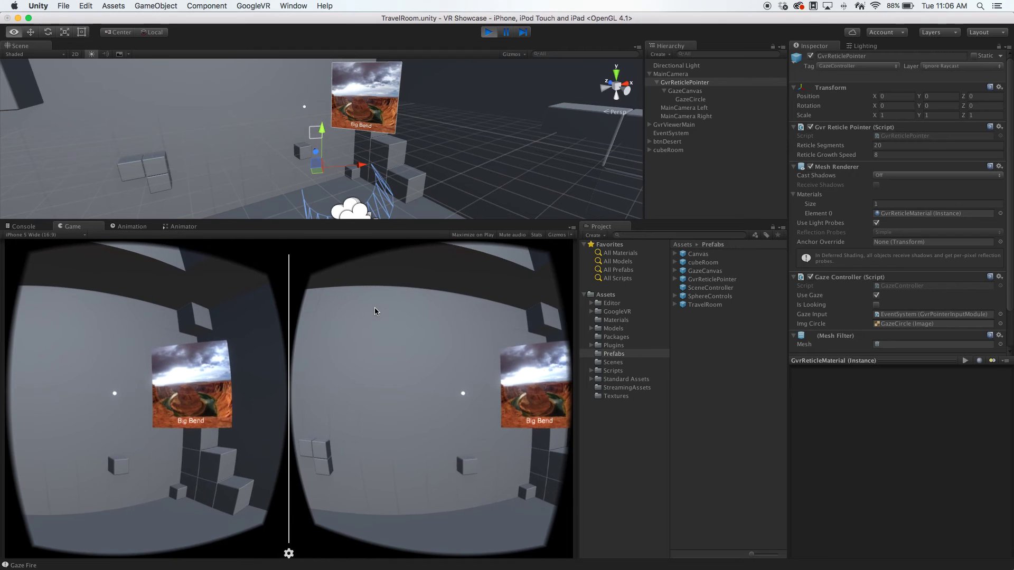
key(alt)
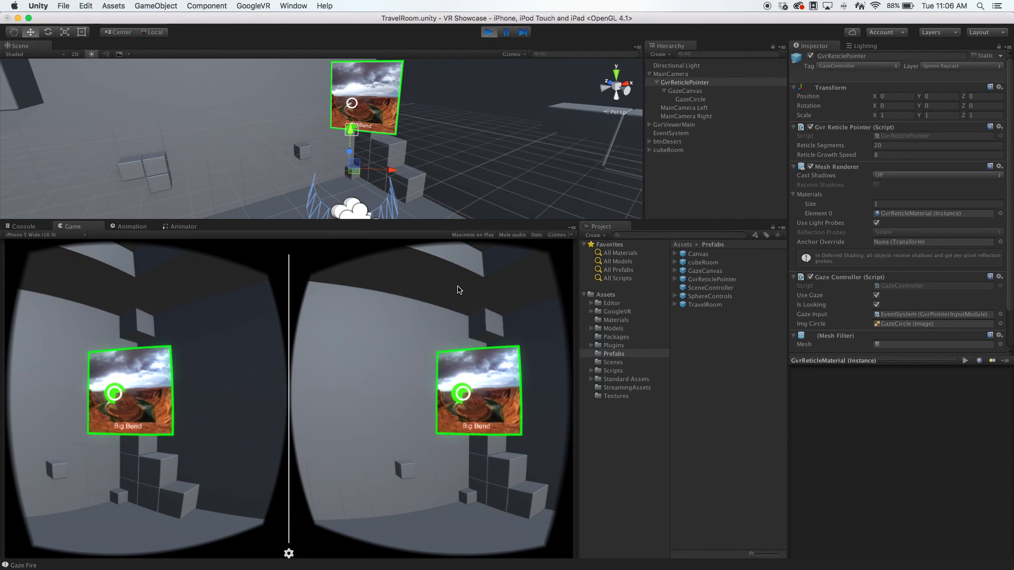
click(457, 289)
key(alt)
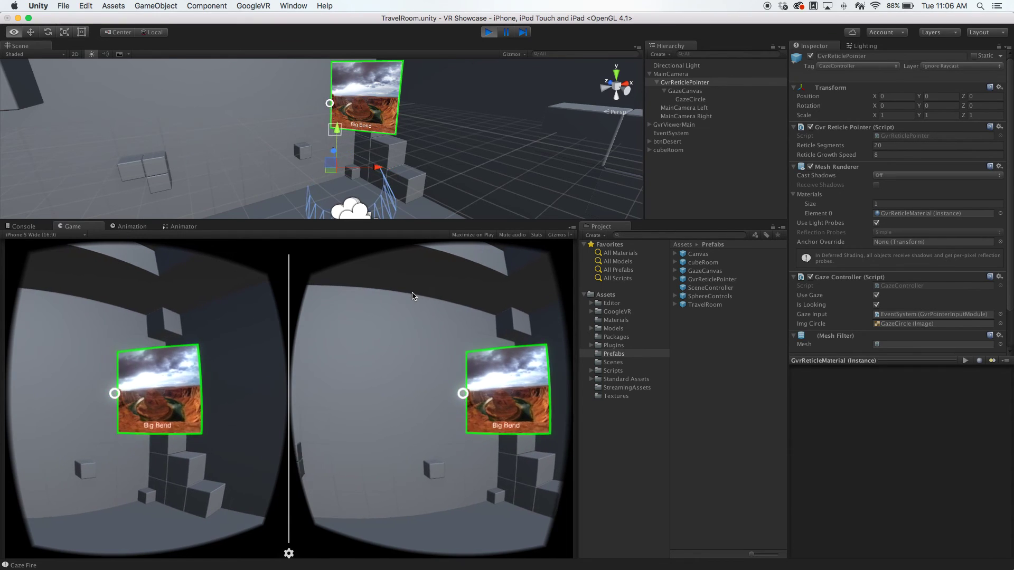
key(alt)
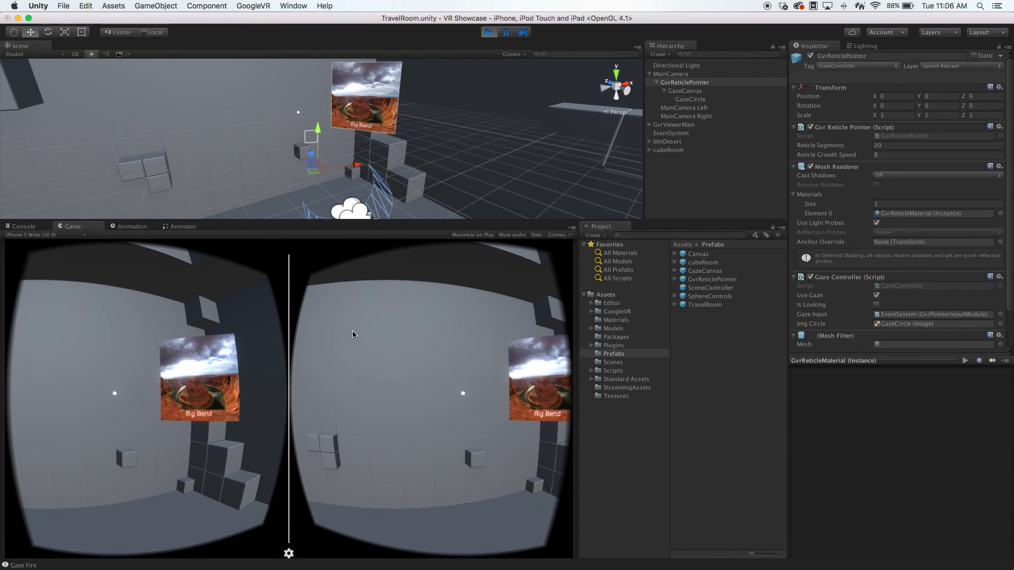